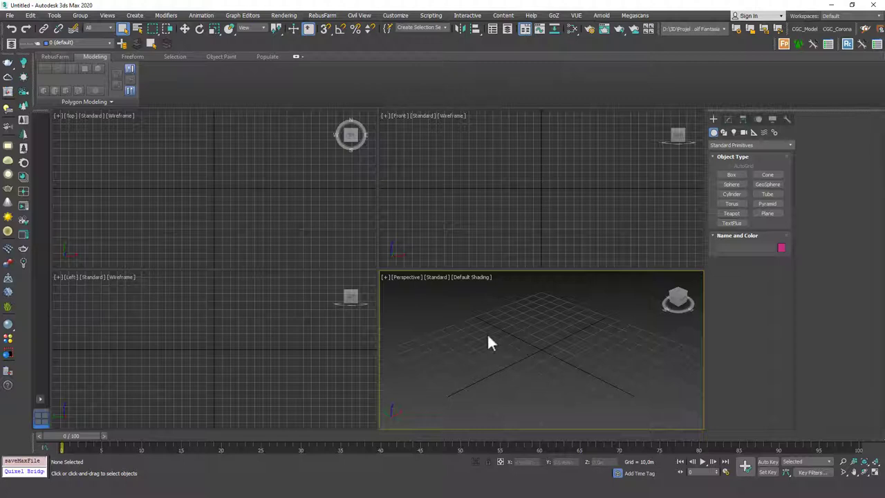
Step: Create a box about 56 m long, 54 m wide and 53 m high near the grid centre in the maximized perspective view
{"action": "key", "text": "alt+w"}
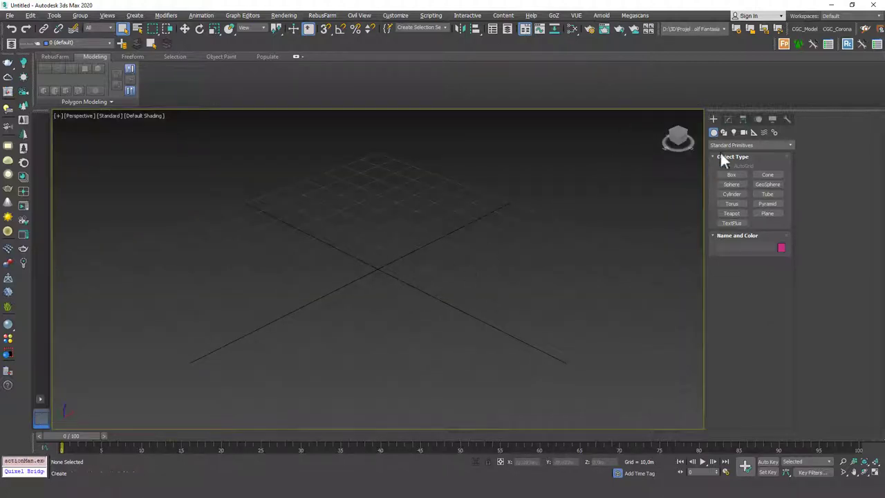
{"action": "left_click", "coordinate": [731, 175]}
{"action": "left_click_drag", "start_coordinate": [368, 221], "coordinate": [371, 357]}
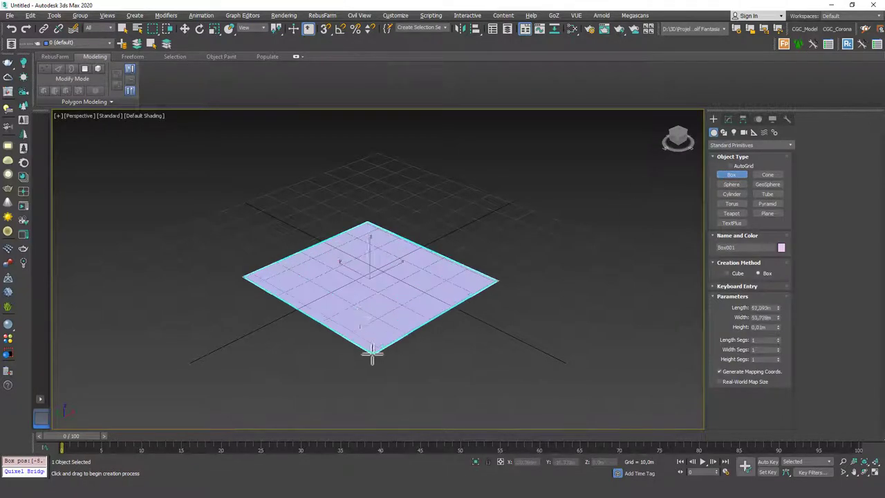
{"action": "left_click", "coordinate": [356, 207]}
{"action": "middle_click_drag", "start_coordinate": [437, 221], "coordinate": [278, 296]}
{"action": "scroll", "coordinate": [375, 255], "scroll_direction": "down", "scroll_amount": 4}
{"action": "middle_click_drag", "start_coordinate": [367, 261], "coordinate": [301, 257], "text": "alt"}
{"action": "right_click", "coordinate": [380, 254]}
{"action": "middle_click_drag", "start_coordinate": [378, 268], "coordinate": [355, 259]}
{"action": "middle_click_drag", "start_coordinate": [356, 259], "coordinate": [382, 252], "text": "alt"}
{"action": "scroll", "coordinate": [372, 253], "scroll_direction": "up", "scroll_amount": 2}
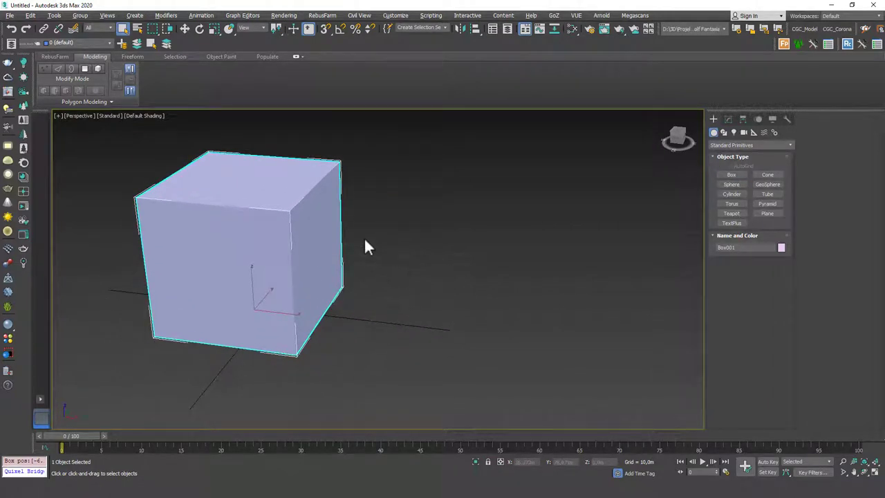
Step: Convert the box to an Editable Poly and deselect it
{"action": "left_click", "coordinate": [730, 119]}
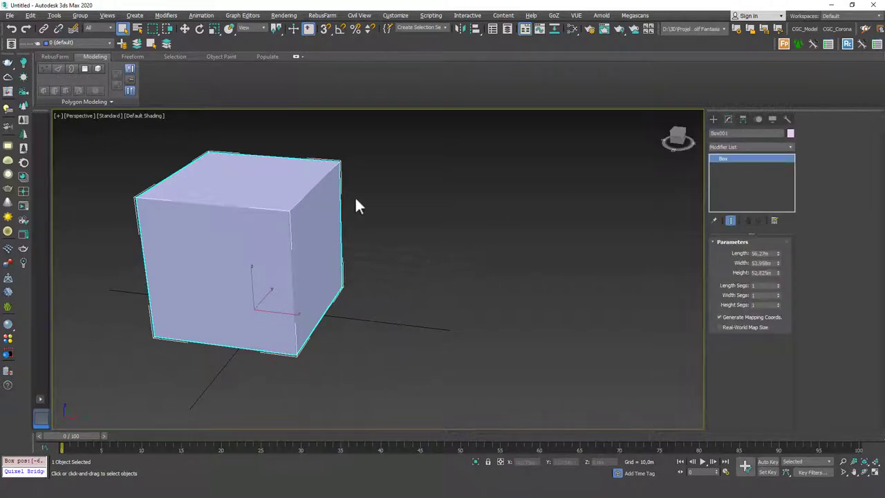
{"action": "right_click", "coordinate": [333, 219]}
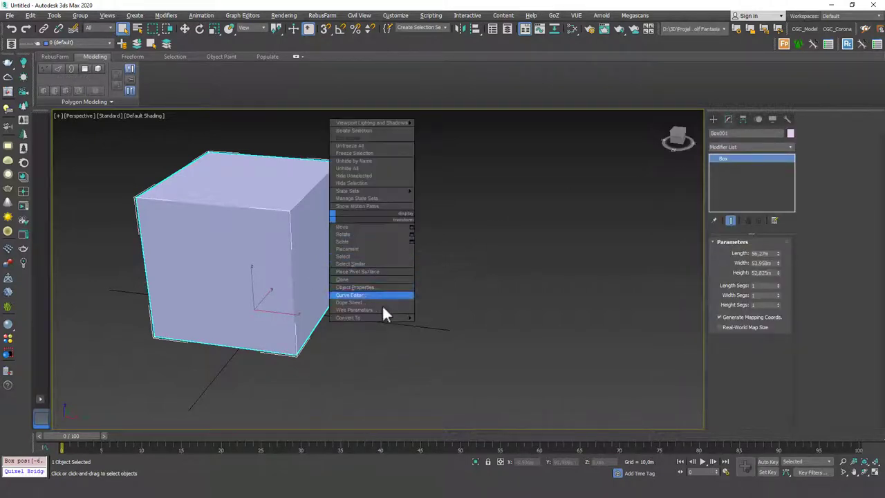
{"action": "mouse_move", "coordinate": [409, 318]}
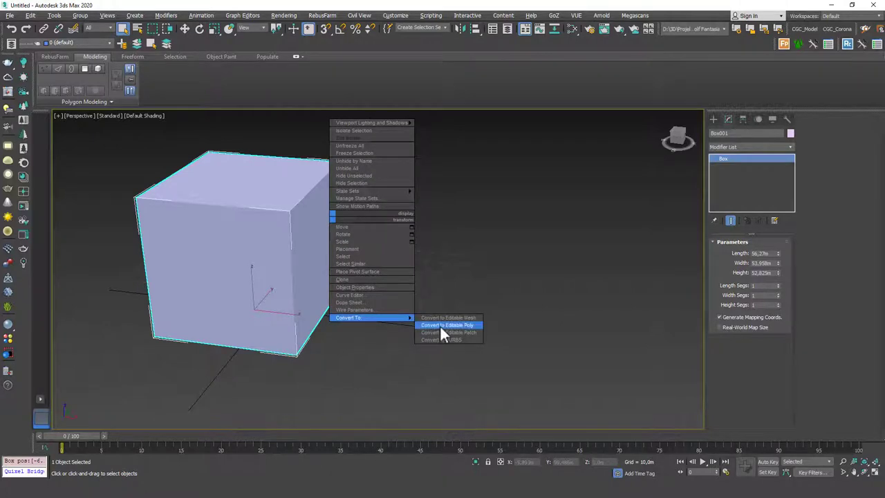
{"action": "left_click", "coordinate": [439, 325]}
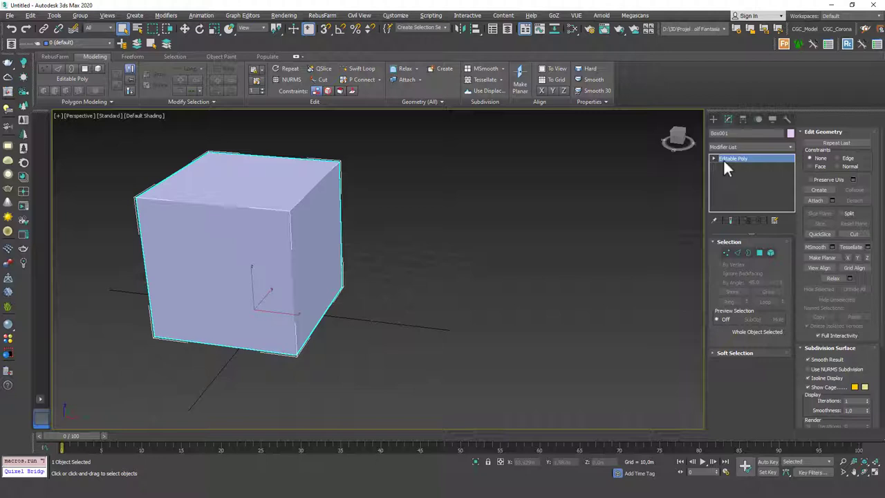
{"action": "left_click", "coordinate": [679, 166]}
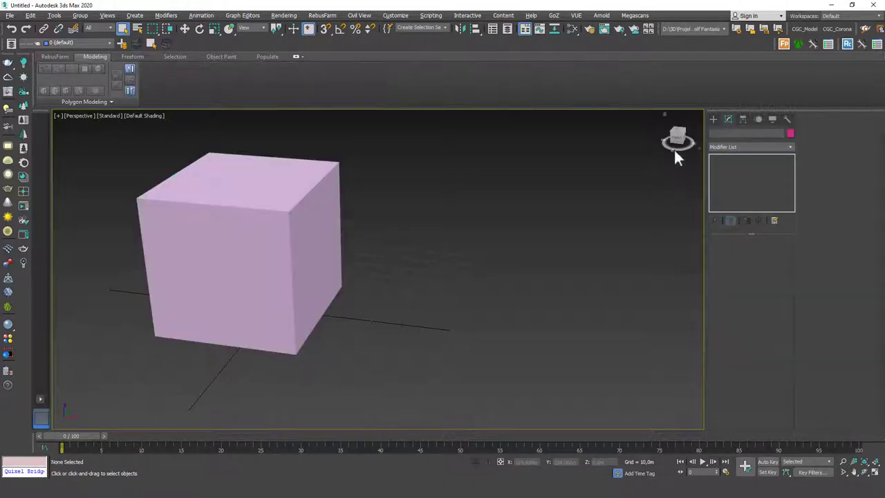
Step: Rename the box as Object1
{"action": "left_click_drag", "start_coordinate": [312, 232], "coordinate": [311, 234]}
{"action": "left_click_drag", "start_coordinate": [735, 134], "coordinate": [622, 146]}
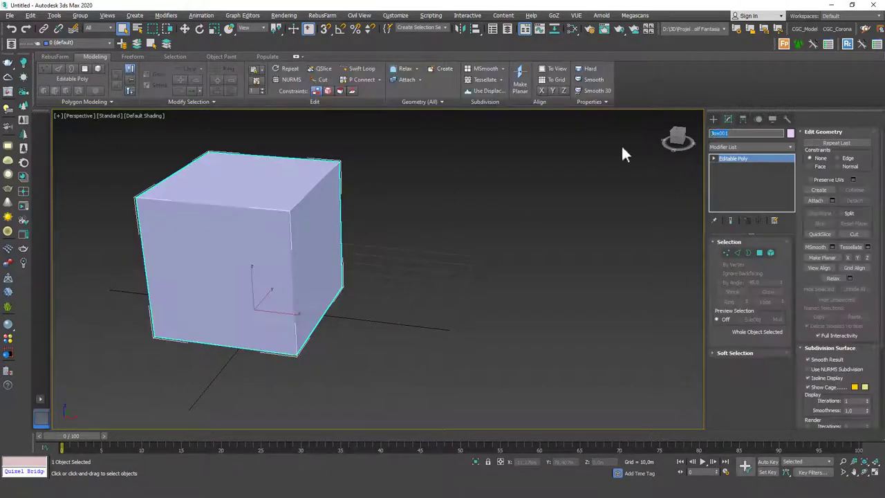
{"action": "type", "text": "Object1"}
{"action": "key", "text": "Return"}
{"action": "left_click", "coordinate": [601, 233]}
Step: Clone Object1 along the X axis as one independent copy, leaving a gap between the two boxes
{"action": "left_click_drag", "start_coordinate": [362, 198], "coordinate": [302, 239]}
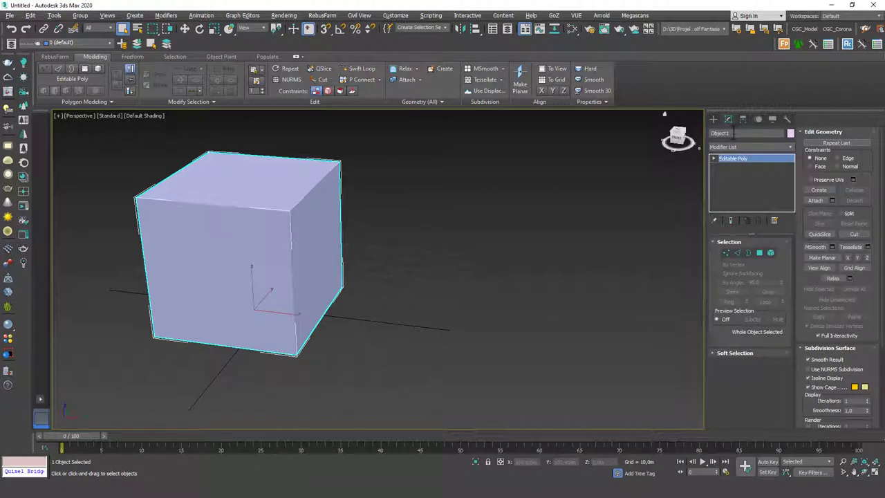
{"action": "scroll", "coordinate": [317, 268], "scroll_direction": "down", "scroll_amount": 3}
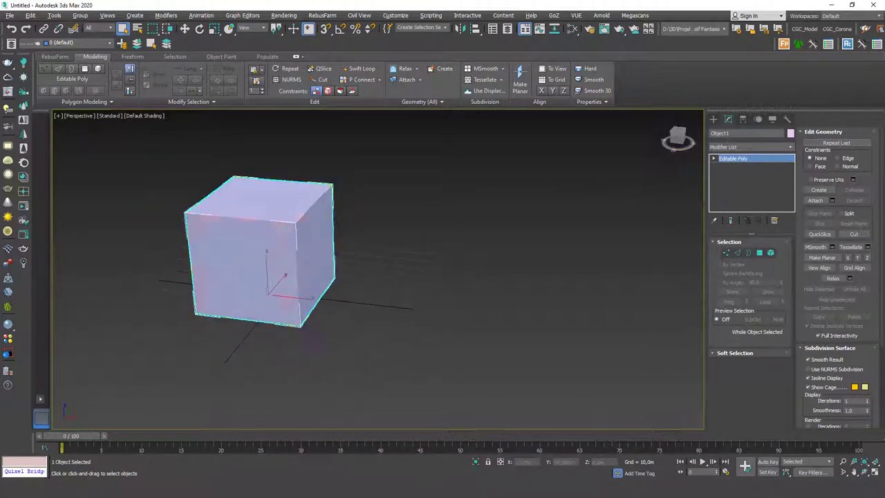
{"action": "middle_click_drag", "start_coordinate": [316, 268], "coordinate": [300, 300], "text": "alt"}
{"action": "key", "text": "w"}
{"action": "left_click_drag", "start_coordinate": [305, 296], "coordinate": [522, 340], "text": "shift"}
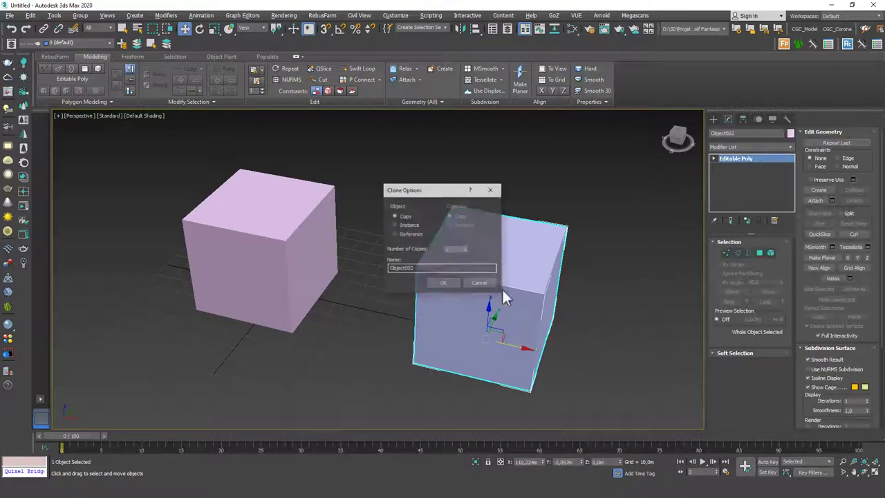
{"action": "left_click", "coordinate": [450, 286]}
{"action": "left_click", "coordinate": [538, 185]}
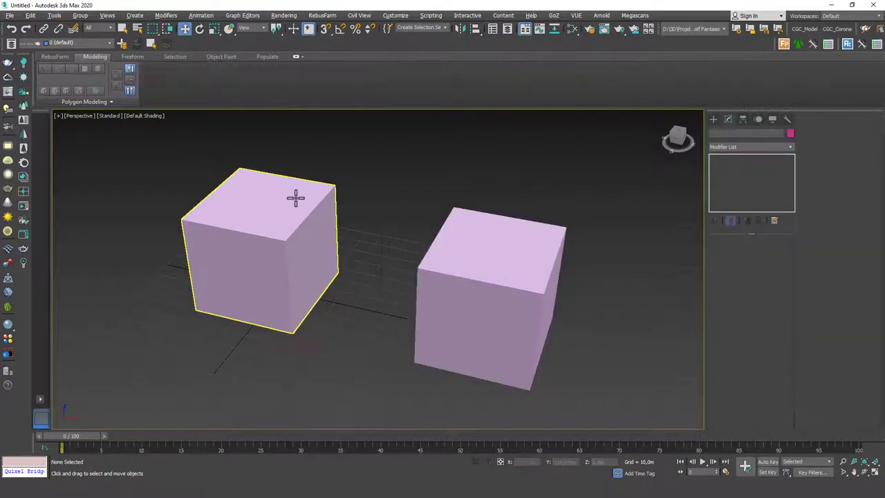
Step: Rename the copied box as Object2
{"action": "left_click", "coordinate": [291, 201]}
{"action": "left_click", "coordinate": [495, 266]}
{"action": "left_click_drag", "start_coordinate": [726, 133], "coordinate": [747, 134]}
{"action": "type", "text": "2"}
{"action": "left_click", "coordinate": [553, 193]}
{"action": "left_click", "coordinate": [503, 217]}
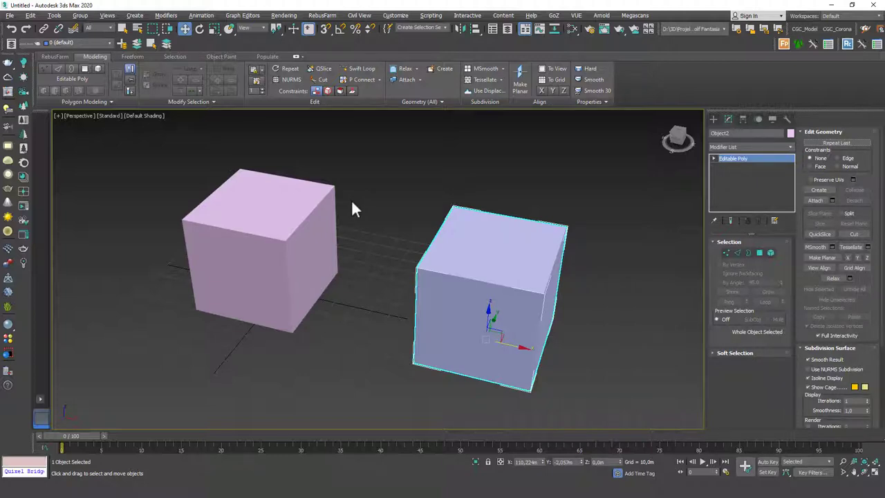
Step: Delete the side polygon of Object1 that faces the second box
{"action": "middle_click_drag", "start_coordinate": [344, 259], "coordinate": [320, 272], "text": "alt"}
{"action": "middle_click_drag", "start_coordinate": [392, 300], "coordinate": [463, 254], "text": "alt"}
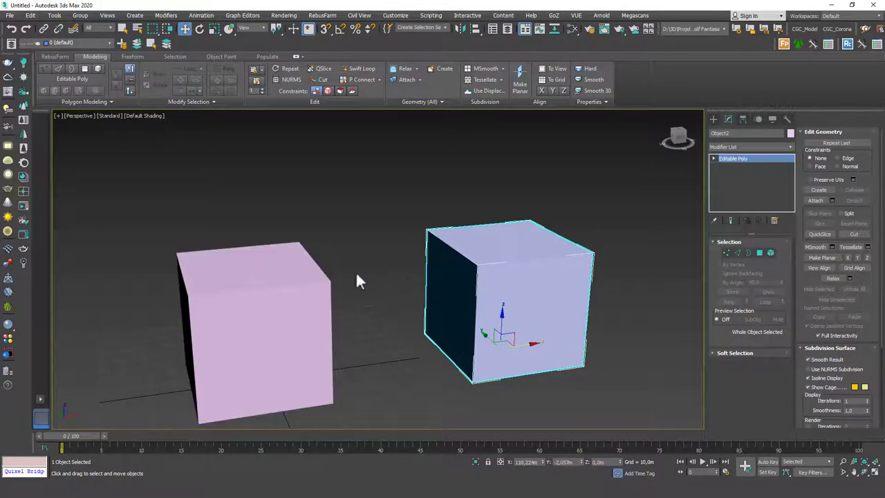
{"action": "middle_click_drag", "start_coordinate": [413, 245], "coordinate": [393, 249], "text": "alt"}
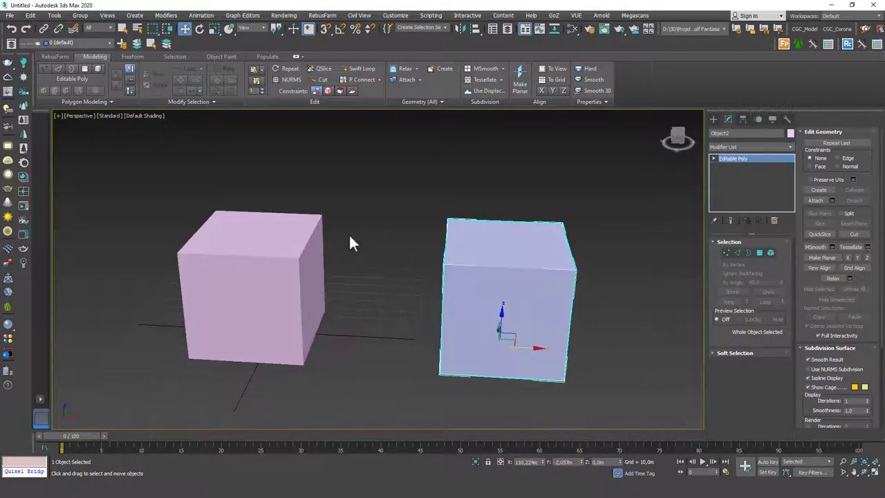
{"action": "left_click_drag", "start_coordinate": [354, 225], "coordinate": [300, 261]}
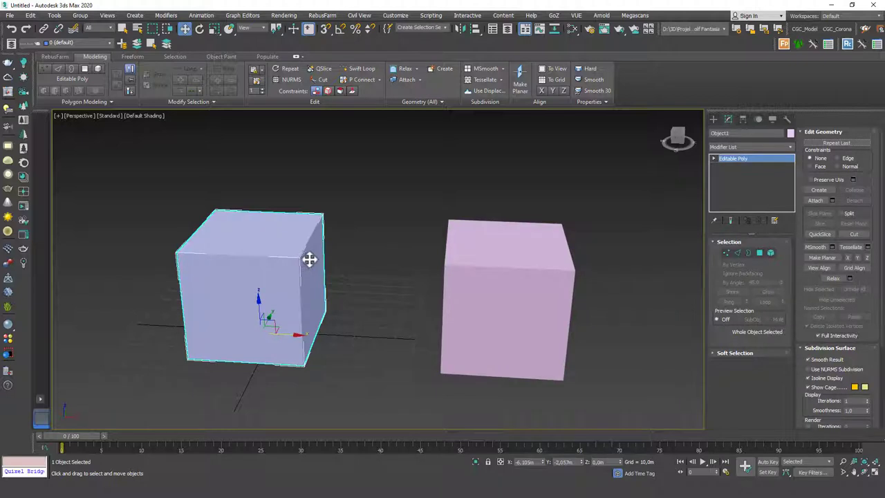
{"action": "left_click", "coordinate": [760, 253]}
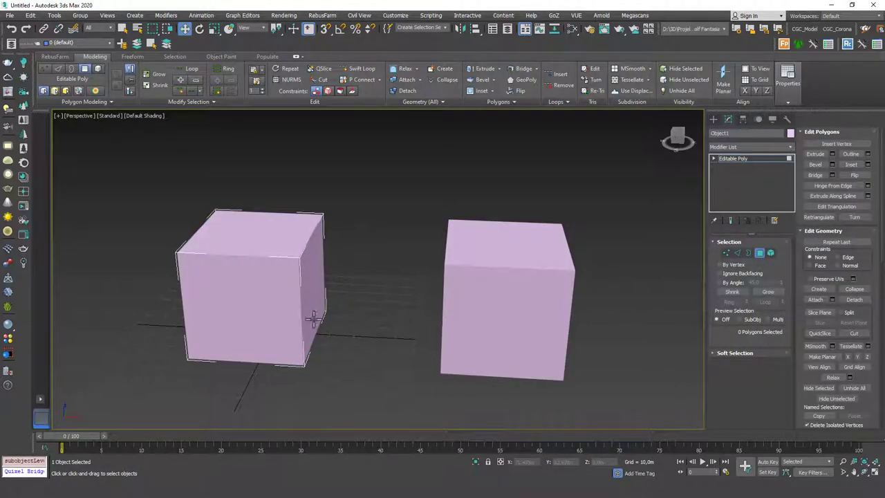
{"action": "left_click", "coordinate": [308, 275]}
{"action": "key", "text": "Delete"}
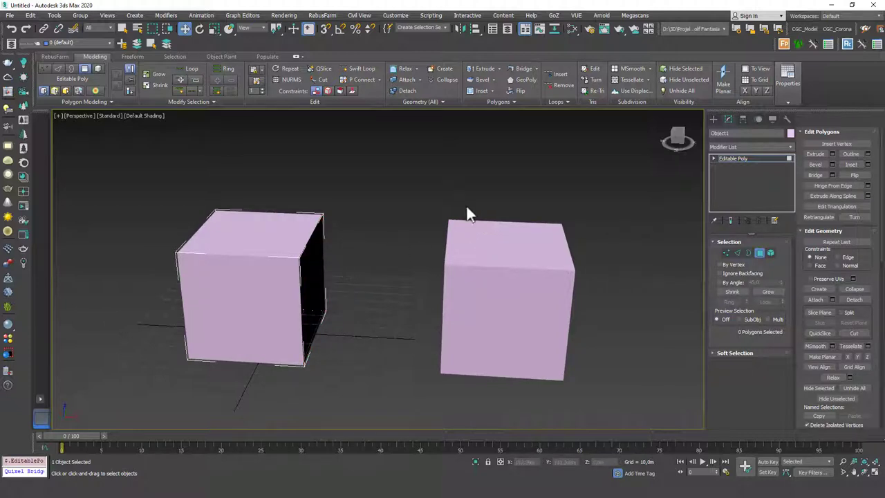
Step: Try to select polygons on both boxes while only Object1 is in polygon editing
{"action": "left_click_drag", "start_coordinate": [568, 290], "coordinate": [575, 305]}
{"action": "middle_click_drag", "start_coordinate": [405, 355], "coordinate": [488, 246], "text": "alt"}
{"action": "mouse_move", "coordinate": [558, 314]}
{"action": "left_mouse_down"}
{"action": "mouse_move", "coordinate": [457, 175]}
{"action": "mouse_move", "coordinate": [447, 179]}
{"action": "left_mouse_up"}
{"action": "mouse_move", "coordinate": [419, 222]}
{"action": "middle_mouse_down", "text": "alt"}
{"action": "mouse_move", "coordinate": [449, 232]}
{"action": "mouse_move", "coordinate": [444, 247]}
{"action": "mouse_move", "coordinate": [391, 244]}
{"action": "mouse_move", "coordinate": [366, 256]}
{"action": "middle_mouse_up", "text": "alt"}
{"action": "middle_click_drag", "start_coordinate": [365, 256], "coordinate": [395, 246]}
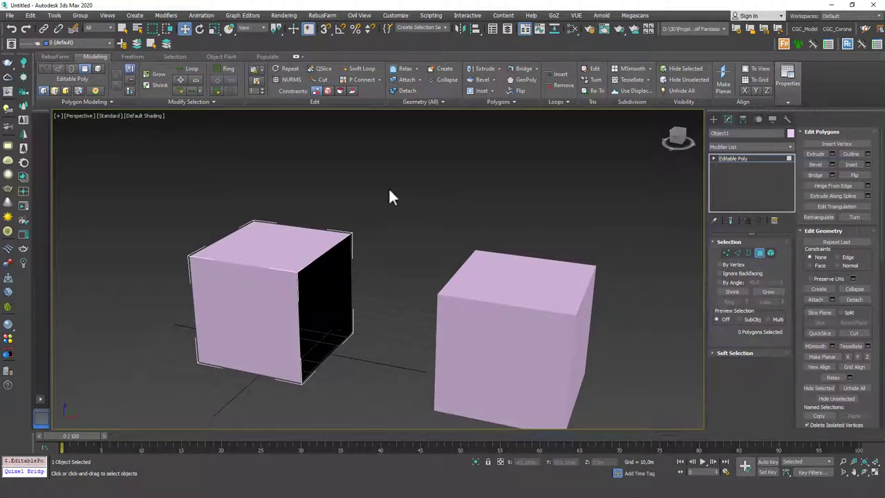
{"action": "left_click", "coordinate": [324, 250]}
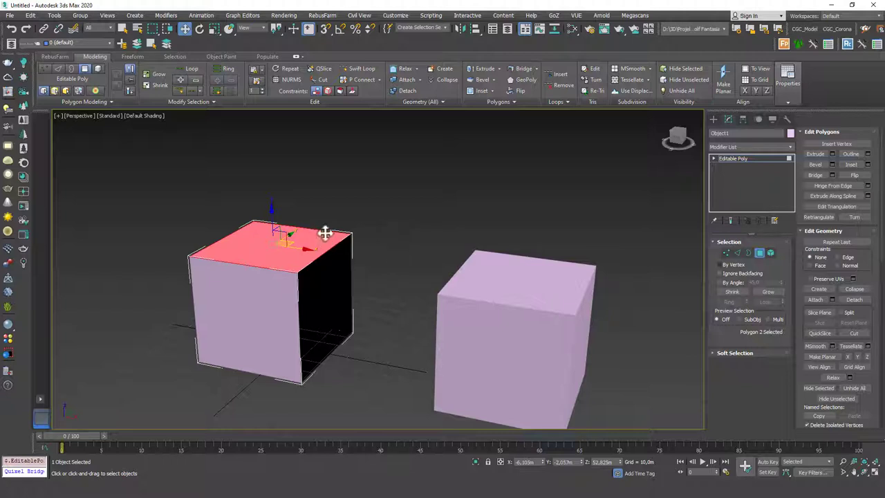
{"action": "middle_click_drag", "start_coordinate": [447, 328], "coordinate": [469, 283]}
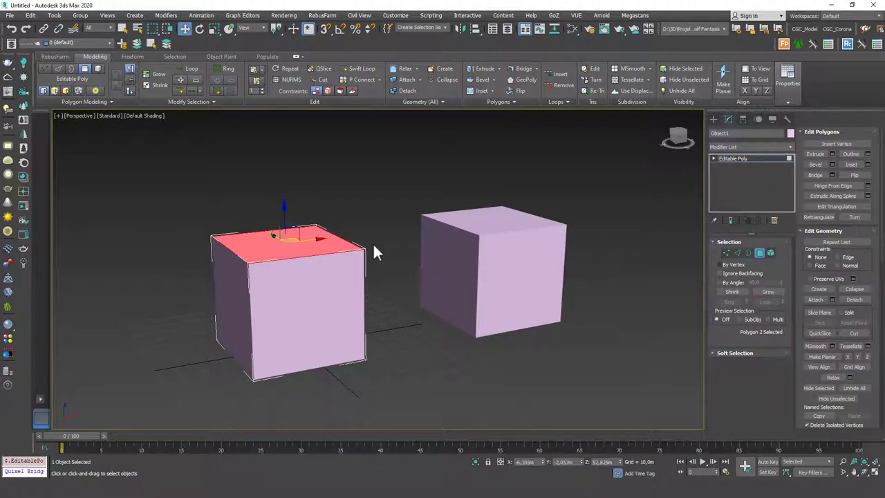
{"action": "middle_click_drag", "start_coordinate": [497, 256], "coordinate": [459, 267], "text": "alt"}
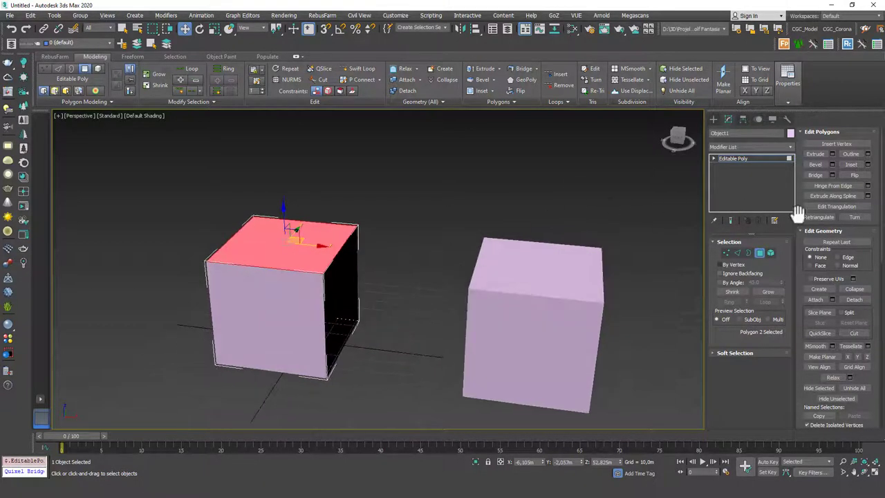
Step: Attach Object2 to Object1 so both boxes form one editable poly, and end the Attach command
{"action": "left_click_drag", "start_coordinate": [871, 274], "coordinate": [869, 195]}
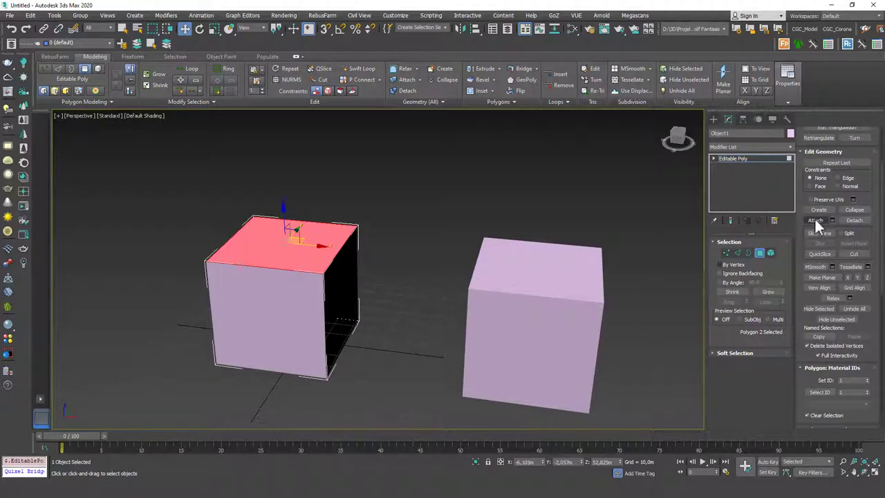
{"action": "left_click", "coordinate": [815, 220]}
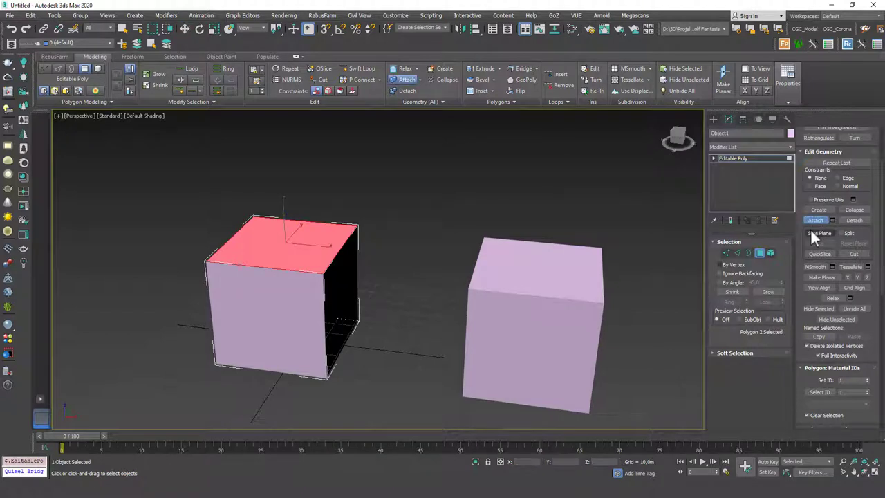
{"action": "left_click", "coordinate": [576, 286]}
{"action": "middle_click_drag", "start_coordinate": [449, 286], "coordinate": [492, 272], "text": "alt"}
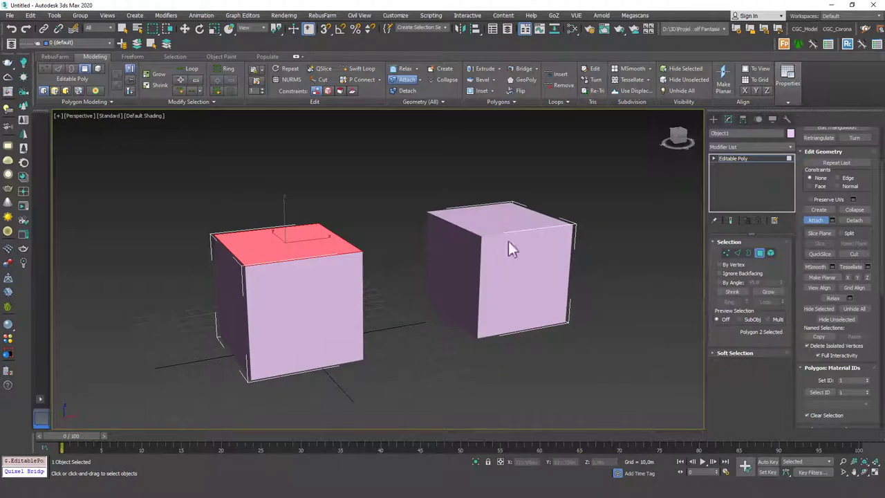
{"action": "middle_click_drag", "start_coordinate": [508, 241], "coordinate": [574, 223], "text": "alt"}
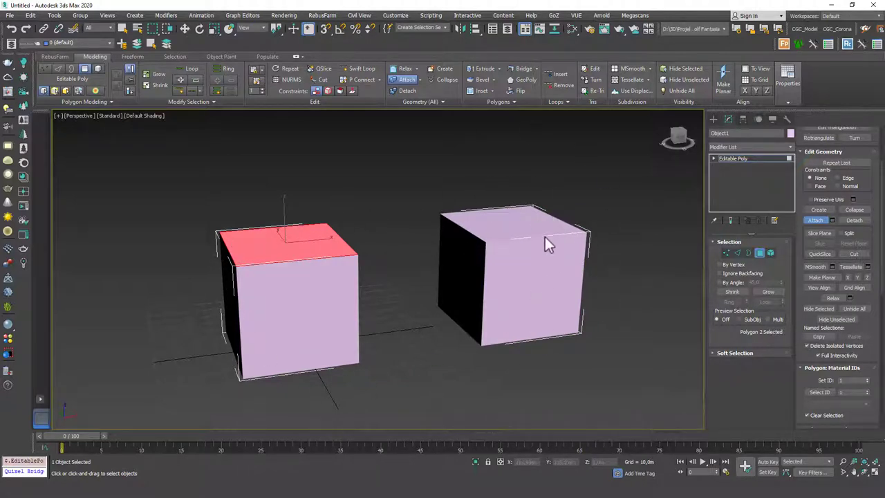
{"action": "middle_click_drag", "start_coordinate": [488, 254], "coordinate": [496, 262], "text": "alt"}
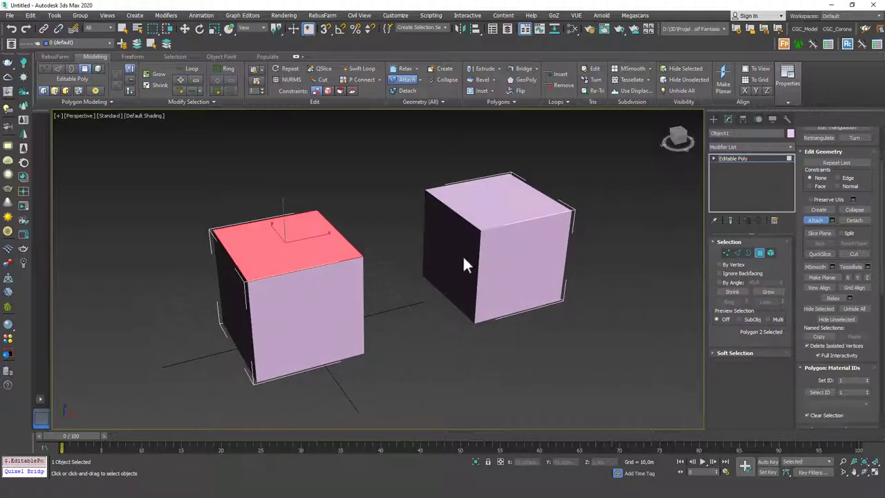
{"action": "left_click", "coordinate": [813, 220]}
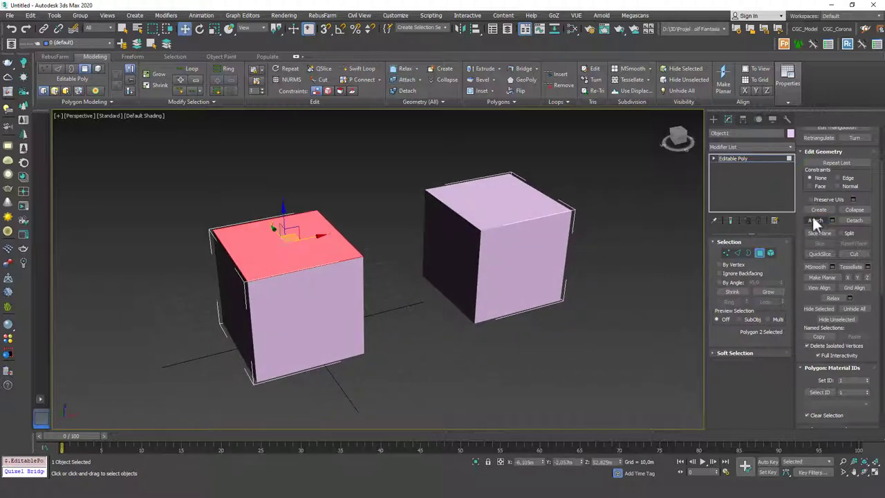
Step: Delete the side polygon of the second box that faces the first box
{"action": "middle_click_drag", "start_coordinate": [465, 269], "coordinate": [463, 259], "text": "alt"}
{"action": "left_click", "coordinate": [464, 258]}
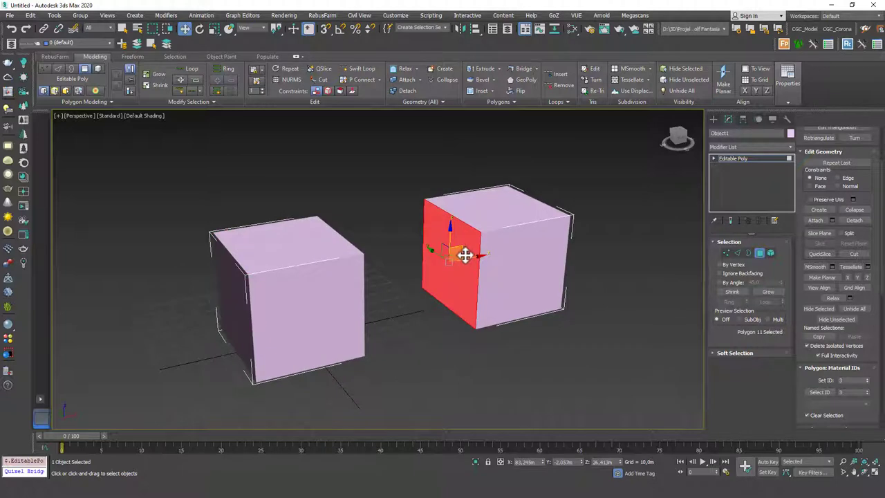
{"action": "key", "text": "Delete"}
Step: Bridge the top edges of the two boxes' open facing sides
{"action": "key", "text": "2"}
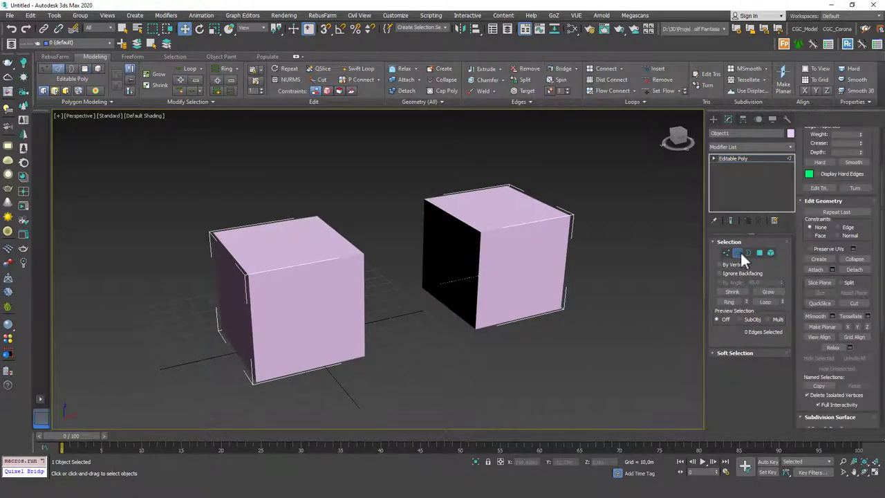
{"action": "left_click", "coordinate": [457, 210]}
{"action": "middle_click_drag", "start_coordinate": [455, 212], "coordinate": [330, 208], "text": "alt"}
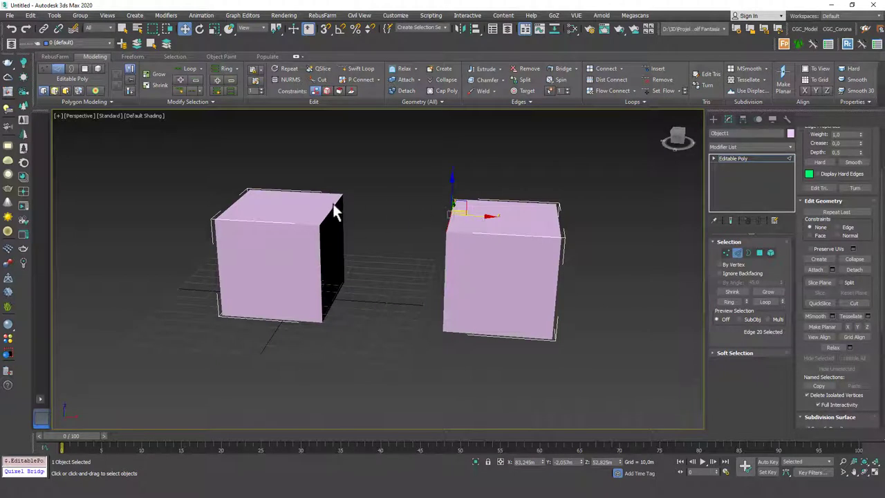
{"action": "left_click", "coordinate": [332, 207], "text": "ctrl"}
{"action": "middle_click_drag", "start_coordinate": [425, 234], "coordinate": [430, 281], "text": "alt"}
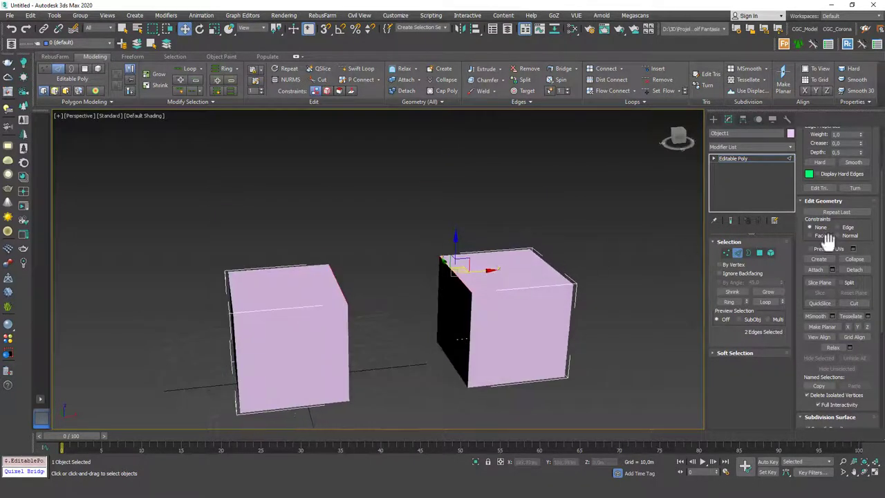
{"action": "scroll", "coordinate": [865, 284], "scroll_direction": "down", "scroll_amount": 3}
{"action": "left_click_drag", "start_coordinate": [875, 220], "coordinate": [879, 341]}
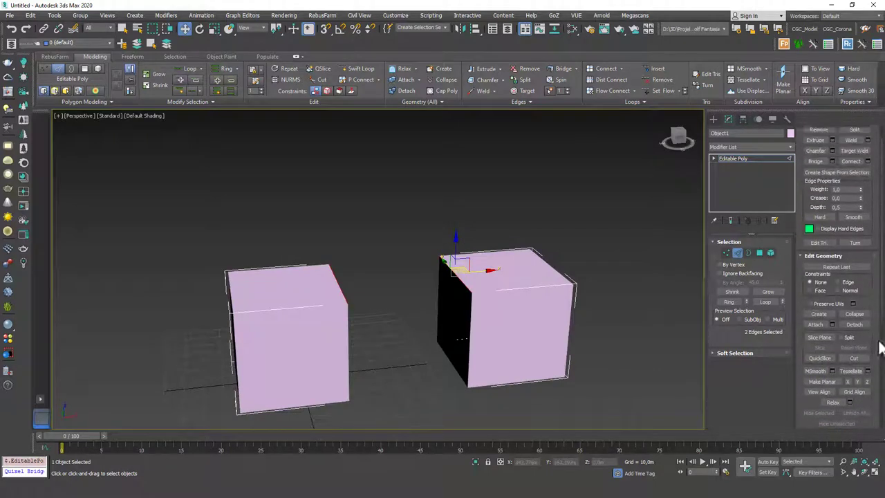
{"action": "left_click_drag", "start_coordinate": [875, 206], "coordinate": [875, 255]}
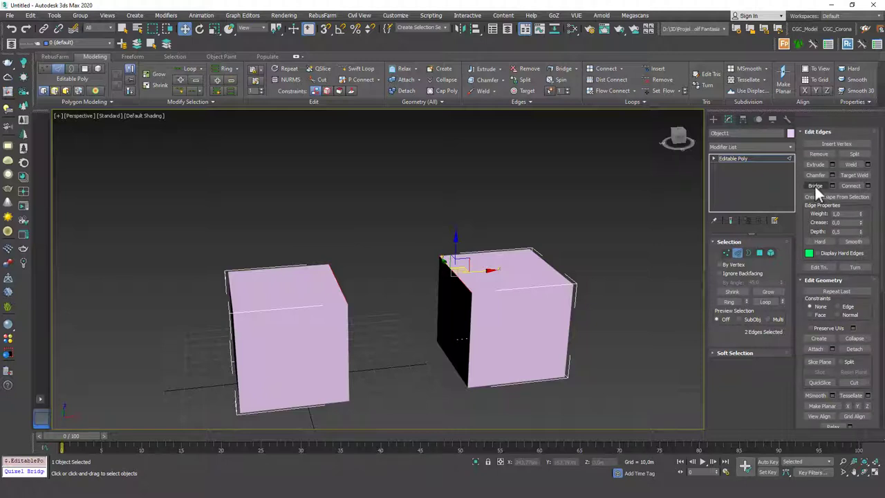
{"action": "left_click", "coordinate": [815, 186]}
{"action": "middle_click_drag", "start_coordinate": [491, 273], "coordinate": [483, 292], "text": "alt"}
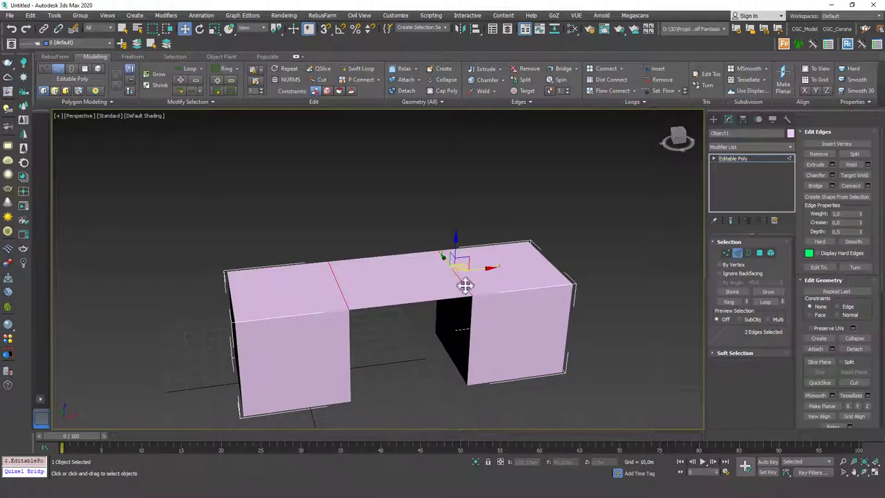
Step: Select the two bridged boxes together as a single element
{"action": "left_click", "coordinate": [770, 252]}
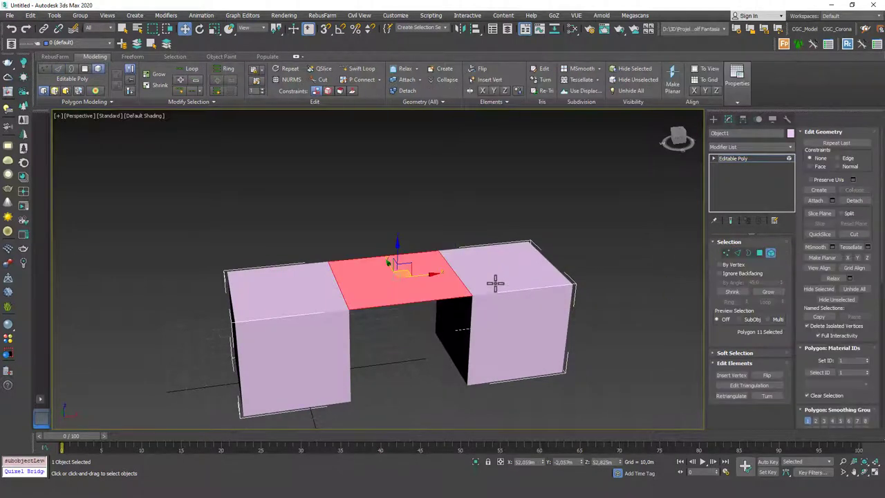
{"action": "left_click", "coordinate": [496, 283]}
{"action": "mouse_move", "coordinate": [593, 320]}
{"action": "middle_mouse_down", "text": "alt"}
{"action": "mouse_move", "coordinate": [547, 292]}
{"action": "mouse_move", "coordinate": [388, 293]}
{"action": "mouse_move", "coordinate": [438, 323]}
{"action": "mouse_move", "coordinate": [586, 306]}
{"action": "middle_mouse_up", "text": "alt"}
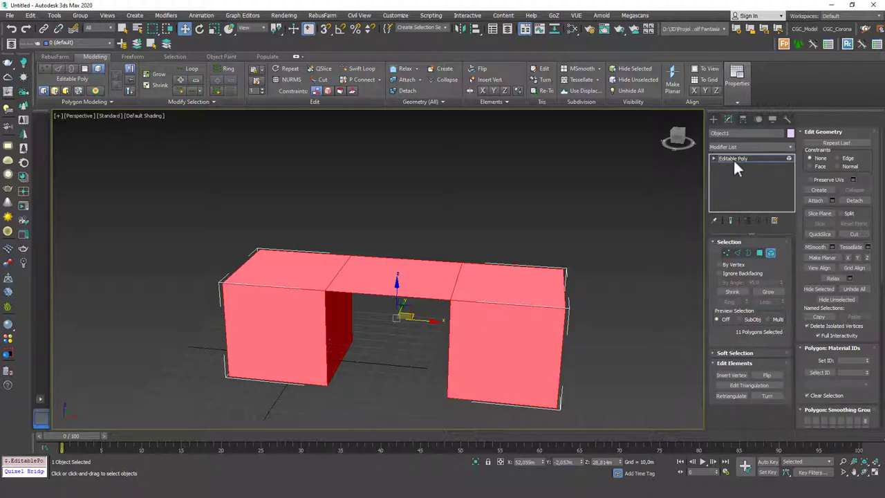
Step: Leave element editing and delete the bridged boxes from the scene
{"action": "left_click", "coordinate": [734, 159]}
{"action": "left_click_drag", "start_coordinate": [490, 239], "coordinate": [536, 262]}
{"action": "key", "text": "Delete"}
Step: Create a box about 51.5 m long, 32.9 m wide and 39 m high near the grid origin
{"action": "left_click", "coordinate": [713, 120]}
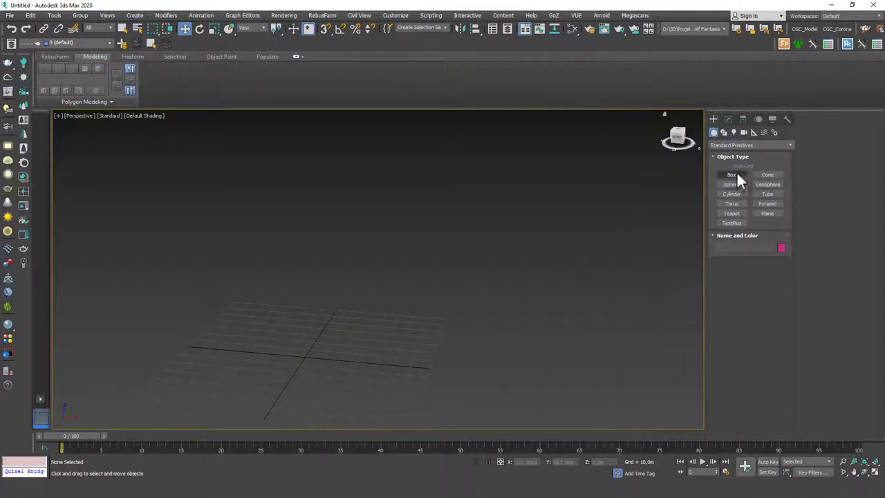
{"action": "left_click", "coordinate": [736, 174]}
{"action": "left_click_drag", "start_coordinate": [298, 313], "coordinate": [323, 372]}
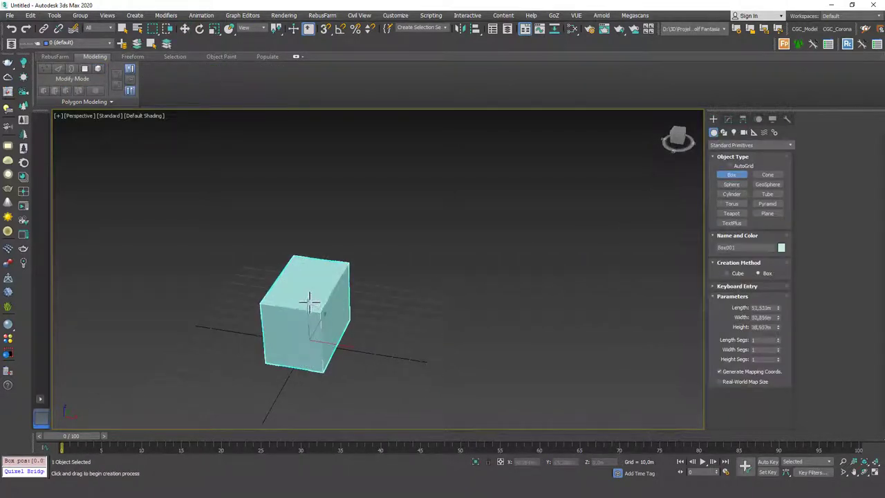
{"action": "right_click", "coordinate": [309, 302]}
Step: Create a sphere and a cylinder beside the box, with the cylinder farther from the box
{"action": "left_click", "coordinate": [732, 184]}
{"action": "left_click_drag", "start_coordinate": [469, 277], "coordinate": [491, 276]}
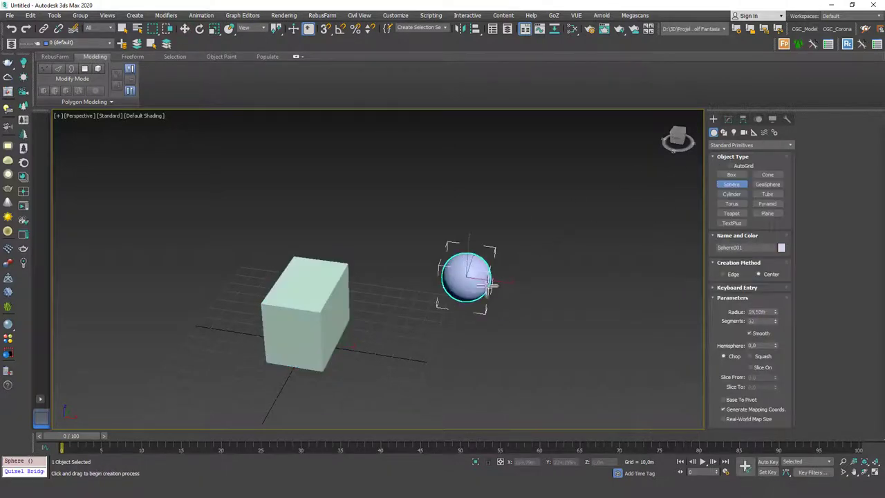
{"action": "left_click", "coordinate": [732, 193]}
{"action": "left_click_drag", "start_coordinate": [563, 289], "coordinate": [572, 311]}
{"action": "left_click", "coordinate": [569, 234]}
Step: Create a torus in front of the sphere and a teapot in front of the cylinder, and end object creation
{"action": "left_click", "coordinate": [739, 205]}
{"action": "left_click_drag", "start_coordinate": [496, 345], "coordinate": [515, 374]}
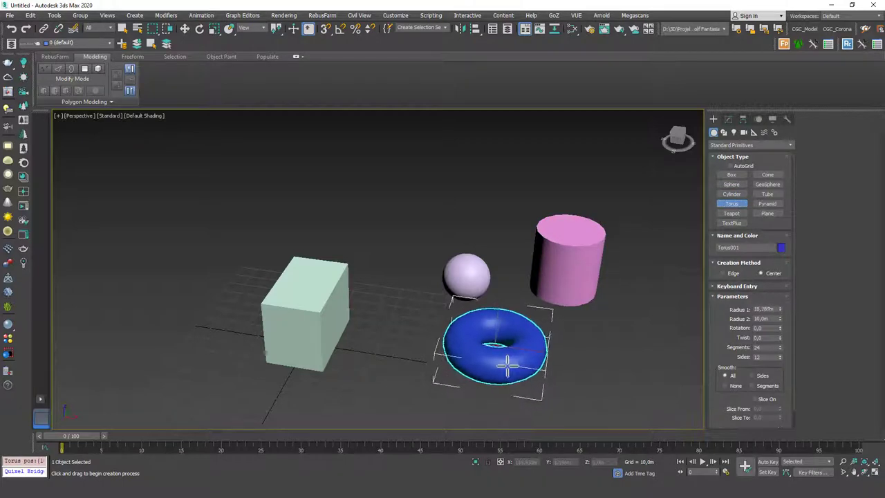
{"action": "left_click", "coordinate": [503, 356]}
{"action": "left_click", "coordinate": [733, 214]}
{"action": "left_click_drag", "start_coordinate": [588, 345], "coordinate": [566, 330]}
{"action": "key", "text": "w"}
Step: Convert the box to an Editable Poly
{"action": "middle_click_drag", "start_coordinate": [492, 292], "coordinate": [422, 274], "text": "alt"}
{"action": "left_click", "coordinate": [344, 283]}
{"action": "left_click", "coordinate": [728, 119]}
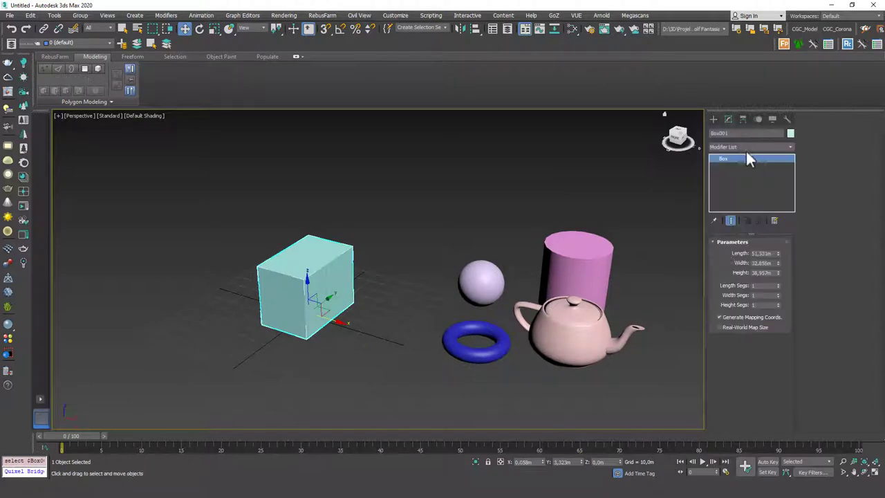
{"action": "right_click", "coordinate": [402, 249]}
{"action": "mouse_move", "coordinate": [474, 348]}
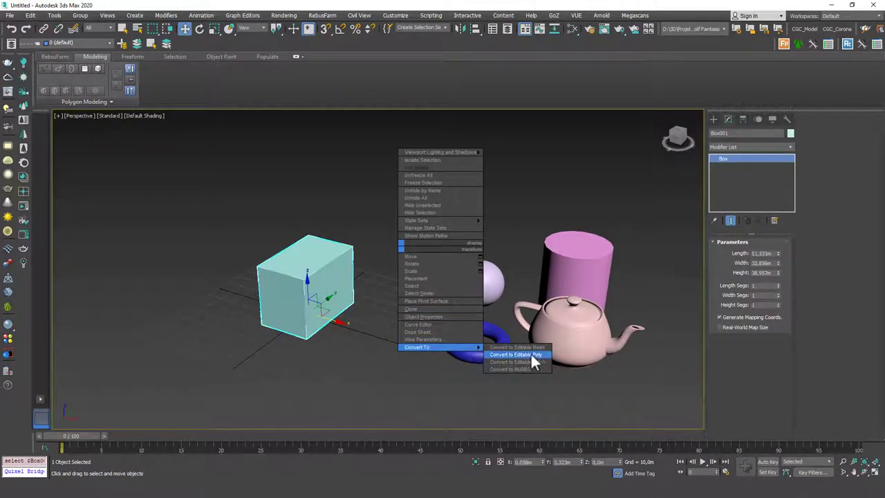
{"action": "left_click", "coordinate": [526, 354]}
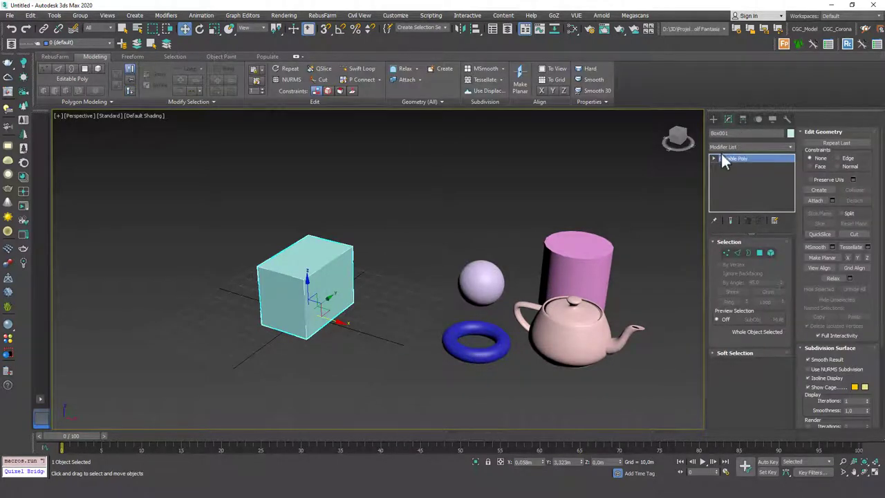
Step: Attach the sphere, torus, teapot and cylinder to the box's Editable Poly, and end the Attach command
{"action": "left_click", "coordinate": [816, 201]}
{"action": "left_click", "coordinate": [480, 281]}
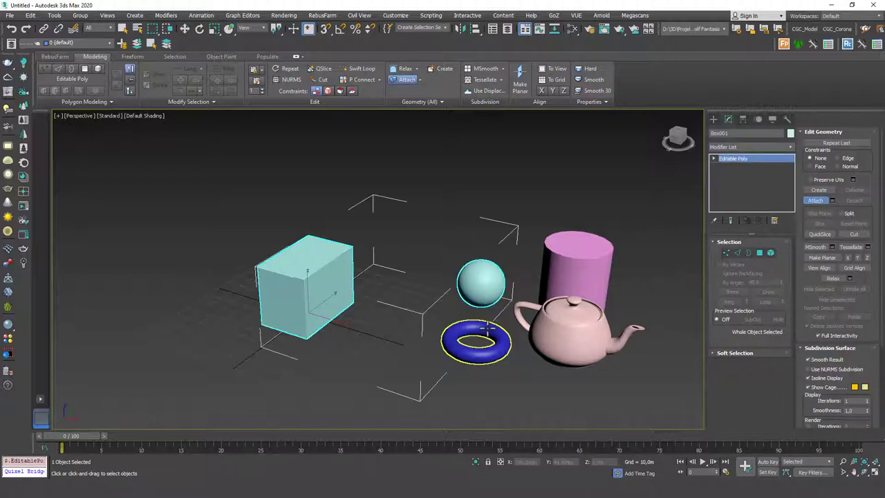
{"action": "left_click", "coordinate": [488, 328]}
{"action": "left_click", "coordinate": [580, 335]}
{"action": "left_click", "coordinate": [587, 265]}
{"action": "middle_click_drag", "start_coordinate": [462, 285], "coordinate": [501, 282], "text": "alt"}
{"action": "key", "text": "w"}
{"action": "middle_click_drag", "start_coordinate": [553, 261], "coordinate": [563, 269], "text": "alt"}
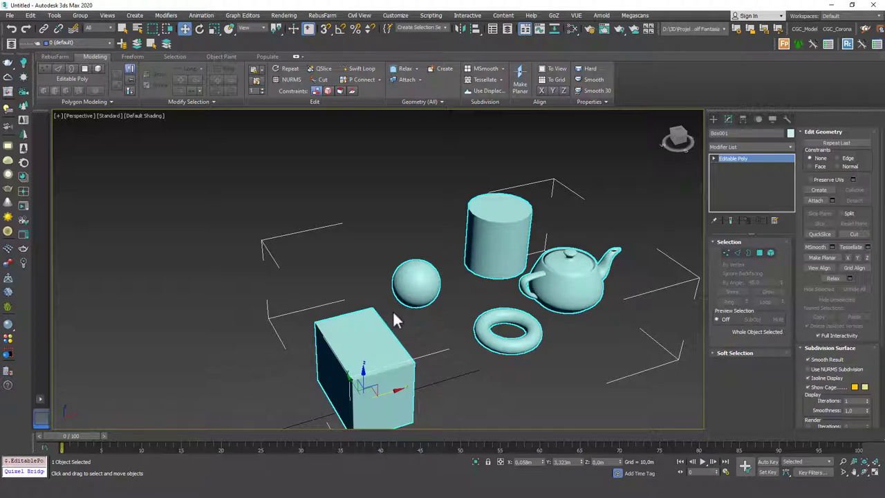
{"action": "middle_click_drag", "start_coordinate": [535, 269], "coordinate": [474, 276]}
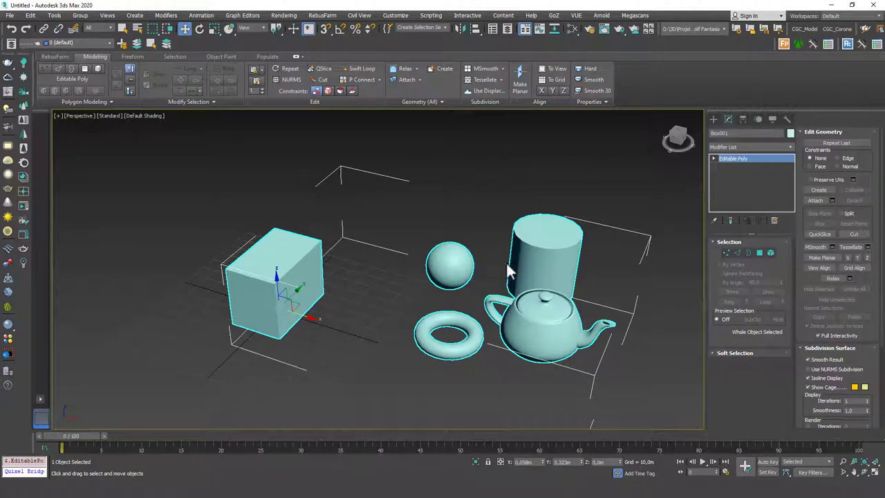
{"action": "mouse_move", "coordinate": [471, 248]}
{"action": "middle_mouse_down"}
{"action": "mouse_move", "coordinate": [484, 232]}
{"action": "mouse_move", "coordinate": [482, 241]}
{"action": "middle_mouse_up"}
Step: Delete the cylinder's top polygon, one polygon each on the teapot, sphere and torus, and the box's side polygon facing them
{"action": "key", "text": "4"}
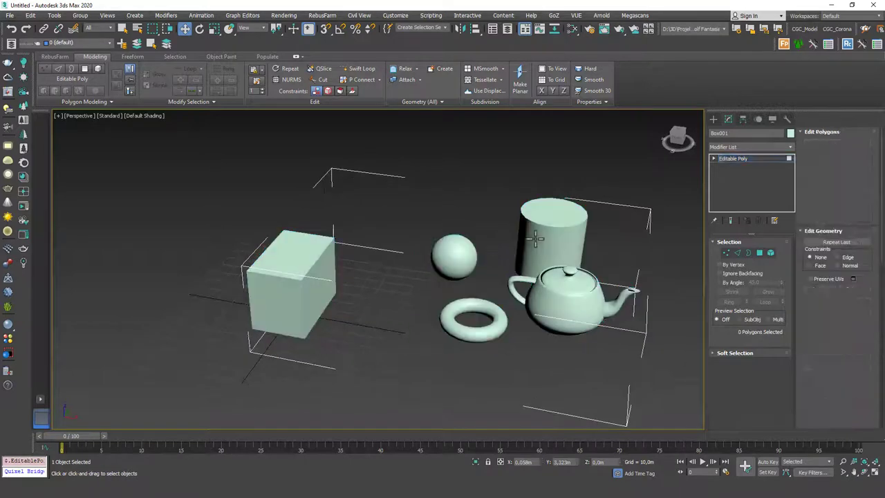
{"action": "left_click", "coordinate": [548, 215]}
{"action": "key", "text": "Delete"}
{"action": "left_click", "coordinate": [552, 286]}
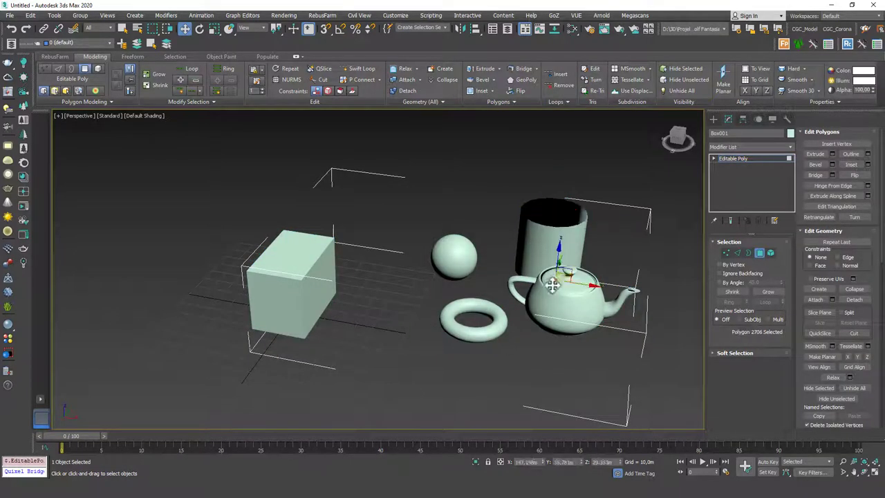
{"action": "key", "text": "Delete"}
{"action": "left_click", "coordinate": [456, 258]}
{"action": "key", "text": "Delete"}
{"action": "left_click", "coordinate": [454, 311]}
{"action": "key", "text": "Delete"}
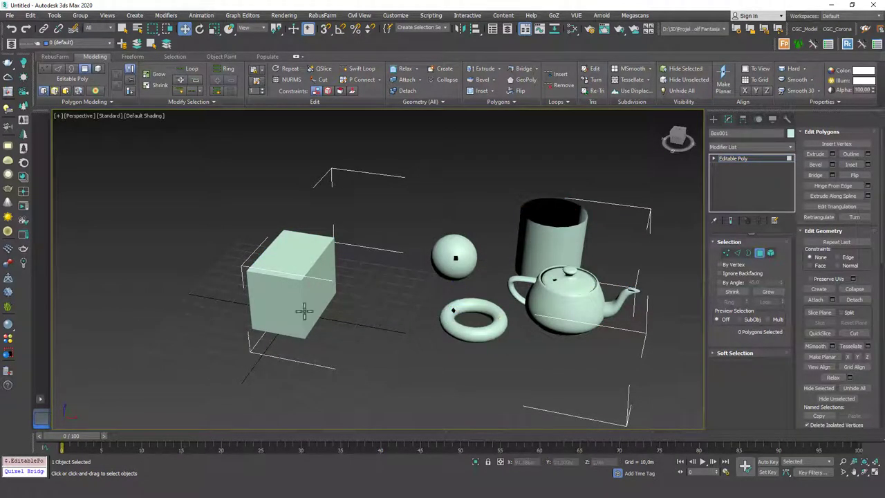
{"action": "left_click", "coordinate": [320, 275]}
{"action": "key", "text": "Delete"}
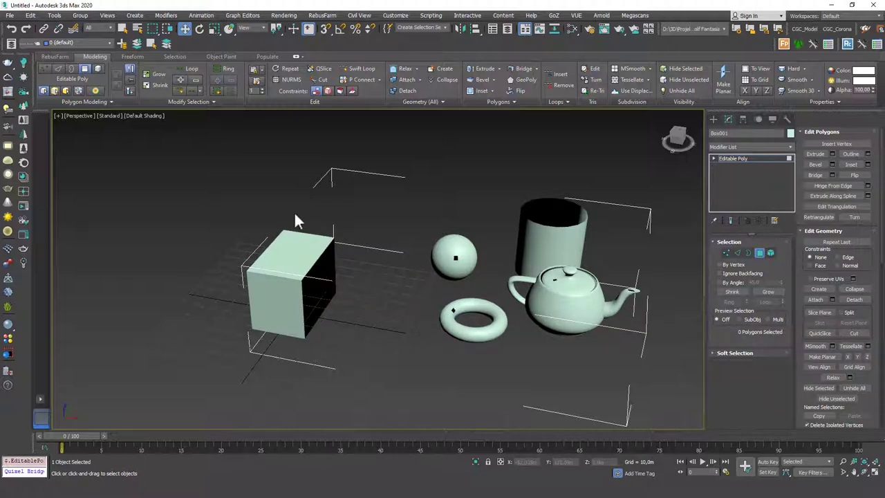
Step: Move groups of vertices on the sphere, cylinder and torus, and the box's far corner vertices, to stretch each shape
{"action": "key", "text": "1"}
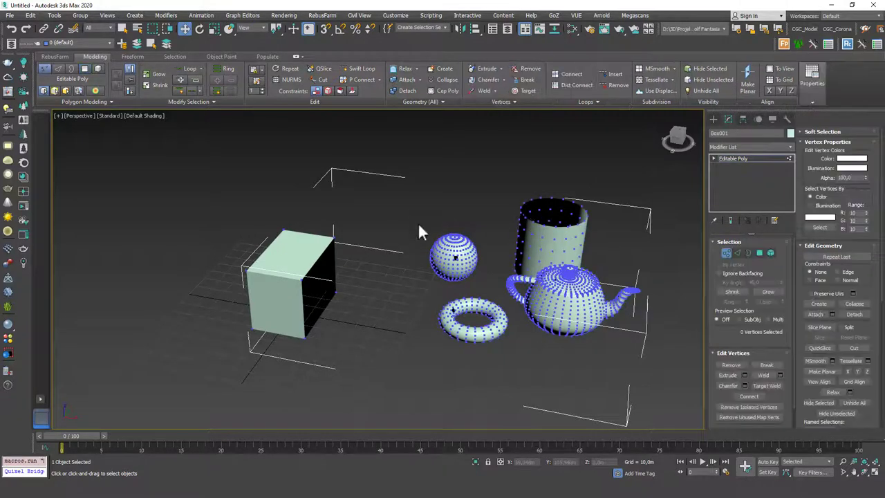
{"action": "left_click_drag", "start_coordinate": [449, 277], "coordinate": [426, 252]}
{"action": "left_click_drag", "start_coordinate": [518, 193], "coordinate": [519, 226]}
{"action": "left_click_drag", "start_coordinate": [514, 358], "coordinate": [488, 306]}
{"action": "left_click_drag", "start_coordinate": [522, 334], "coordinate": [537, 334]}
{"action": "left_click_drag", "start_coordinate": [364, 316], "coordinate": [325, 225]}
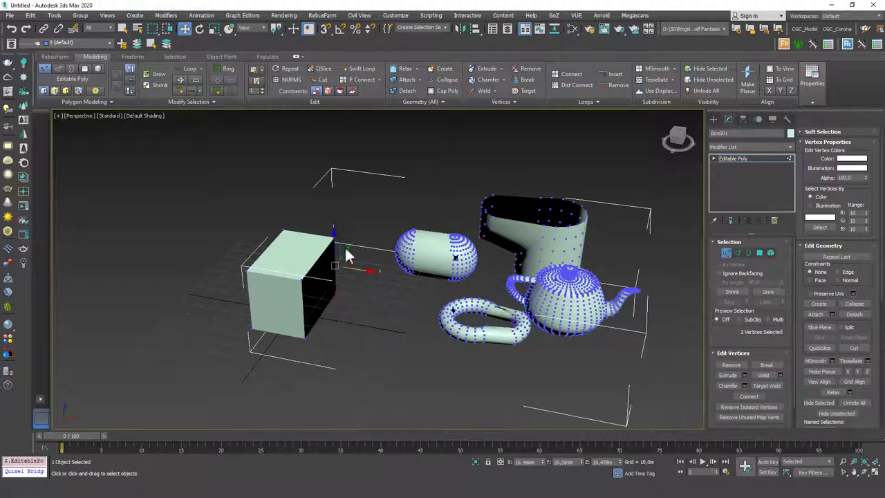
{"action": "left_click_drag", "start_coordinate": [363, 273], "coordinate": [388, 295]}
{"action": "middle_click_drag", "start_coordinate": [391, 353], "coordinate": [367, 346], "text": "alt"}
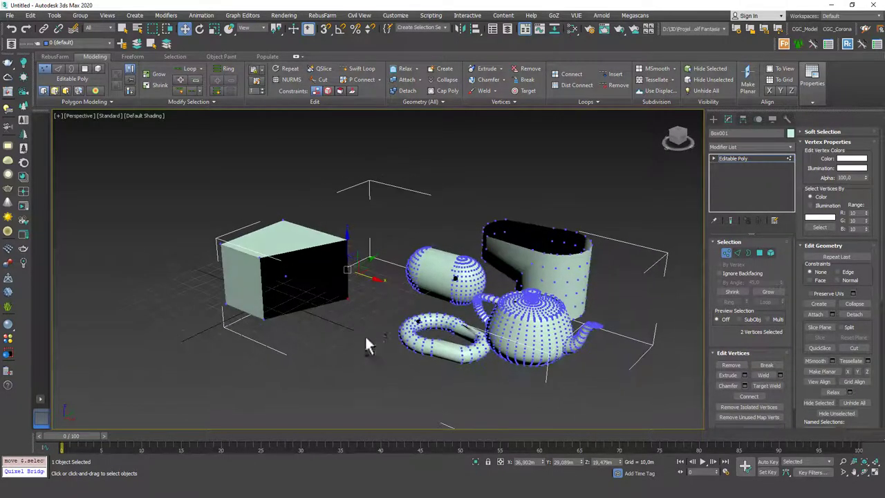
Step: Leave vertex editing and delete the combined object with all attached primitives
{"action": "left_click", "coordinate": [735, 159]}
{"action": "middle_click_drag", "start_coordinate": [484, 229], "coordinate": [469, 246]}
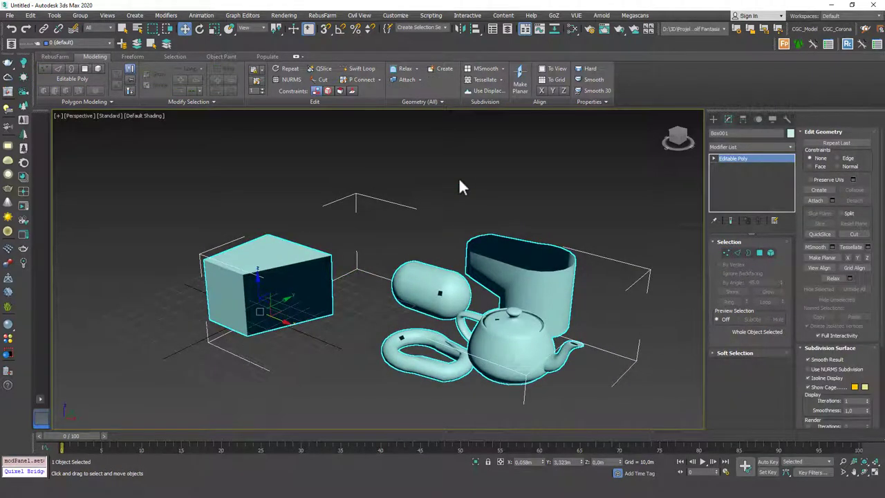
{"action": "key", "text": "Delete"}
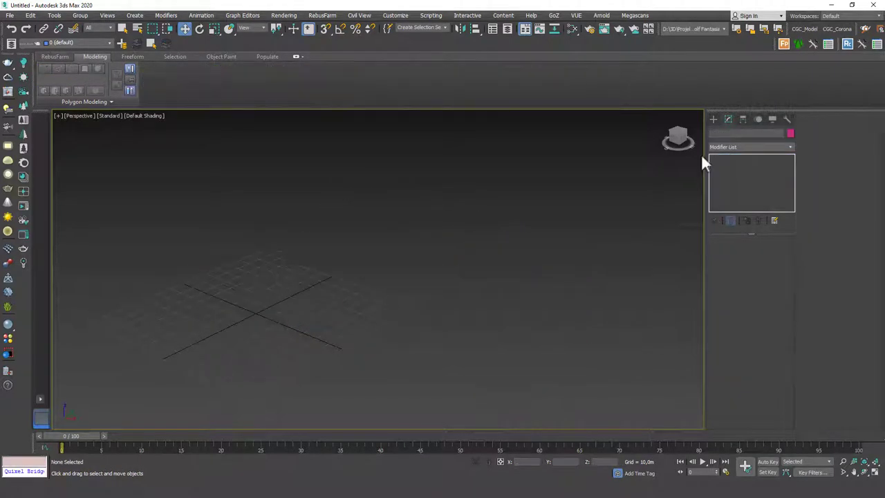
Step: Create a box about 41.3 m long, 39.3 m wide and 44.1 m high near the grid origin
{"action": "left_click", "coordinate": [714, 119]}
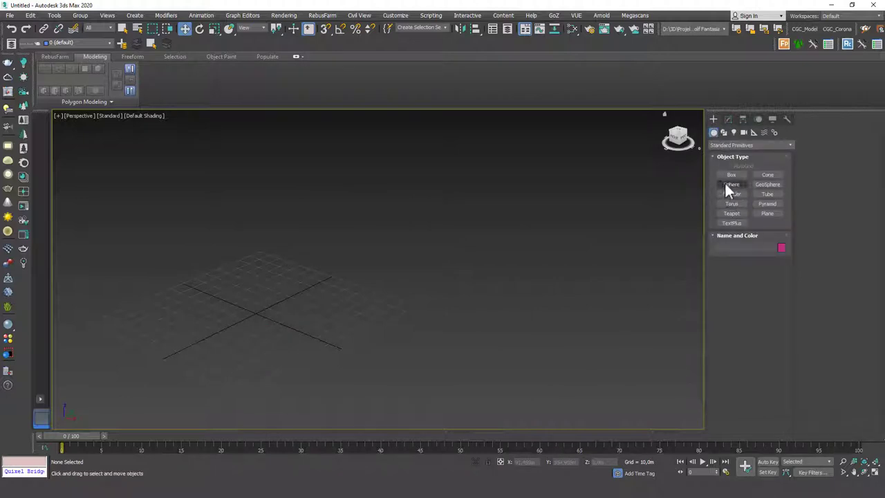
{"action": "left_click", "coordinate": [730, 175]}
{"action": "middle_click_drag", "start_coordinate": [261, 266], "coordinate": [229, 289], "text": "alt"}
{"action": "left_click_drag", "start_coordinate": [223, 246], "coordinate": [244, 311]}
{"action": "left_click", "coordinate": [233, 244]}
Step: Clone the box along the X axis, leaving a gap between the two boxes
{"action": "middle_click_drag", "start_coordinate": [251, 261], "coordinate": [277, 258], "text": "alt"}
{"action": "key", "text": "w"}
{"action": "left_click_drag", "start_coordinate": [273, 285], "coordinate": [403, 283], "text": "shift"}
{"action": "left_click", "coordinate": [450, 285]}
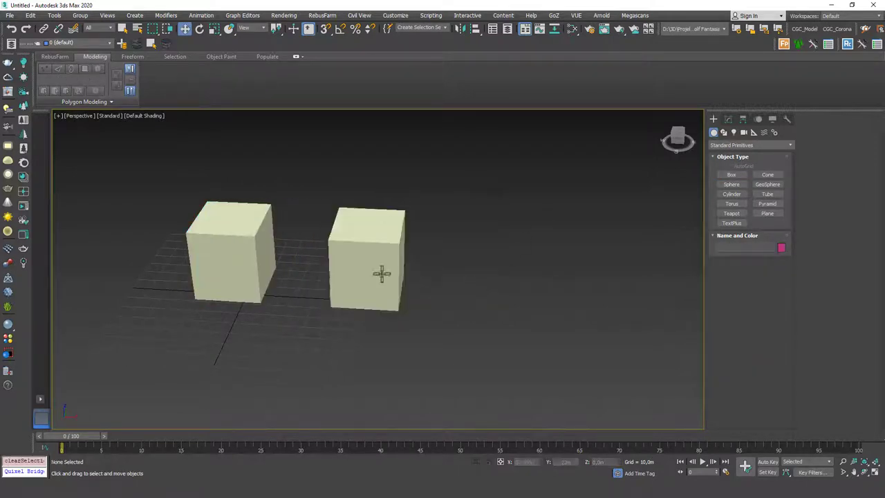
Step: Add an Edit Poly modifier to the original box
{"action": "left_click", "coordinate": [246, 247]}
{"action": "left_click", "coordinate": [730, 119]}
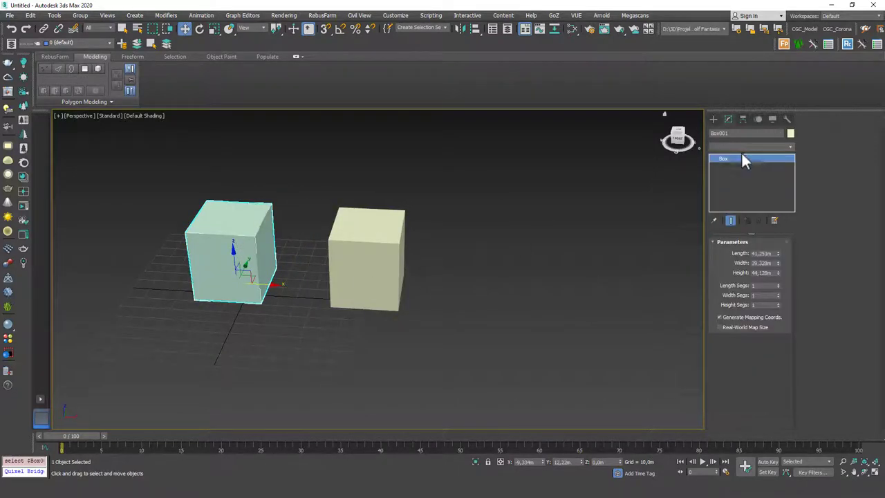
{"action": "left_click", "coordinate": [742, 149]}
{"action": "left_click", "coordinate": [734, 180]}
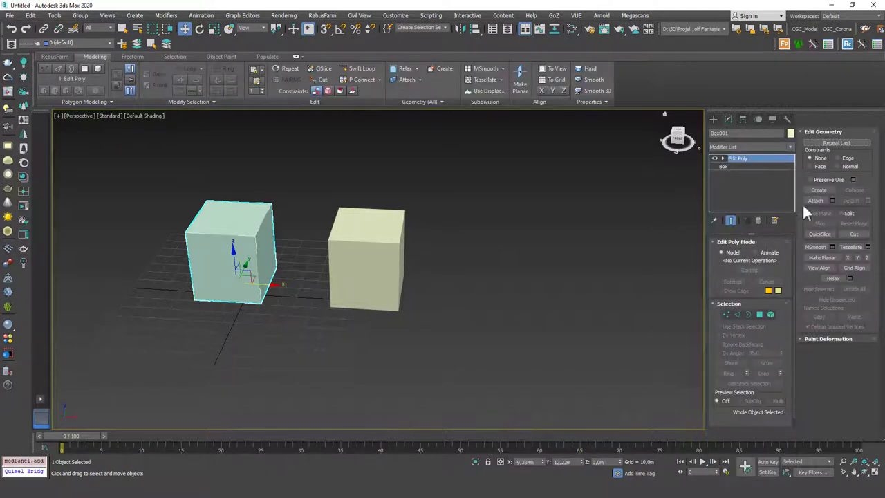
Step: Attach the cloned box to the original box through Edit Poly, and end the Attach command
{"action": "left_click", "coordinate": [815, 200]}
{"action": "left_click", "coordinate": [370, 260]}
{"action": "middle_click_drag", "start_coordinate": [368, 259], "coordinate": [419, 296]}
{"action": "middle_click_drag", "start_coordinate": [419, 296], "coordinate": [395, 259], "text": "alt"}
{"action": "left_click", "coordinate": [815, 200]}
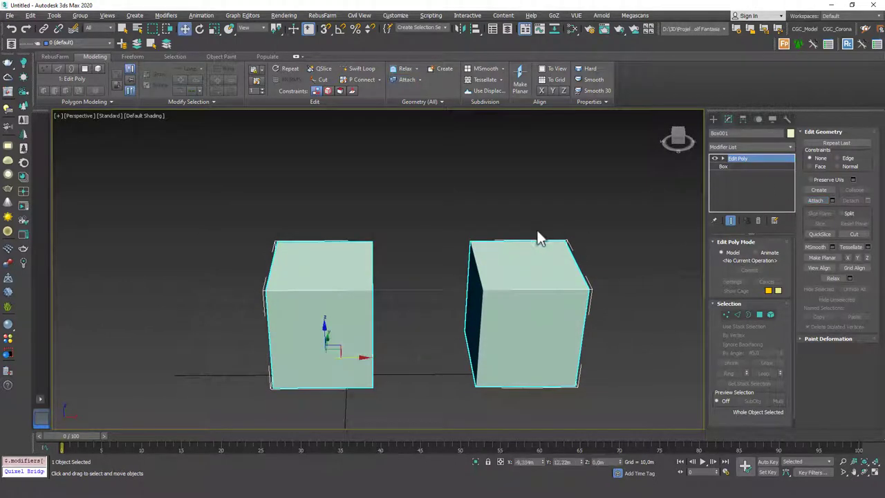
{"action": "left_click", "coordinate": [390, 213]}
{"action": "left_click_drag", "start_coordinate": [381, 210], "coordinate": [368, 252]}
{"action": "left_click", "coordinate": [477, 210]}
{"action": "left_click", "coordinate": [347, 300]}
{"action": "left_click_drag", "start_coordinate": [446, 207], "coordinate": [518, 266]}
Step: Detach the cloned box's element into a separate object and leave element editing
{"action": "left_click", "coordinate": [771, 314]}
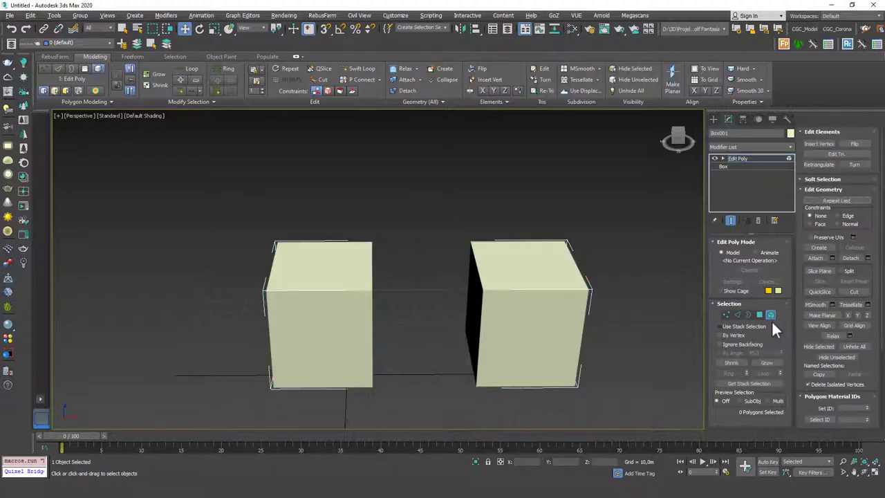
{"action": "left_click", "coordinate": [514, 278]}
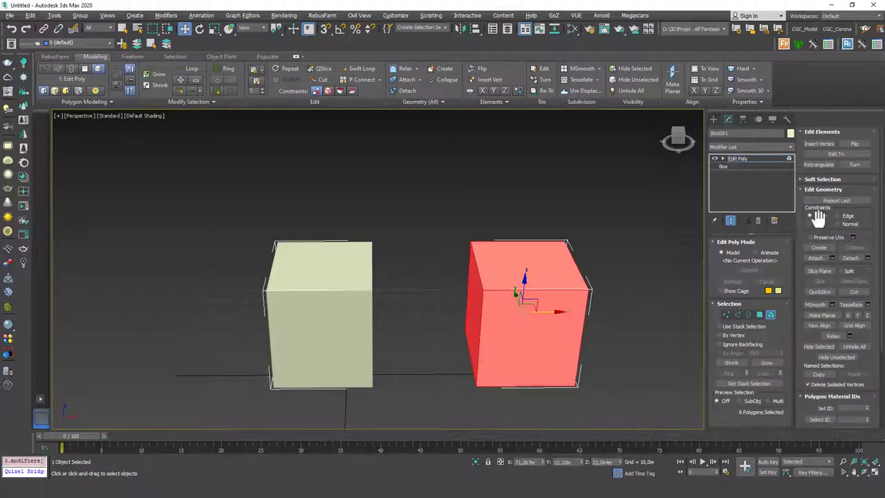
{"action": "left_click", "coordinate": [854, 259]}
{"action": "left_click", "coordinate": [757, 157]}
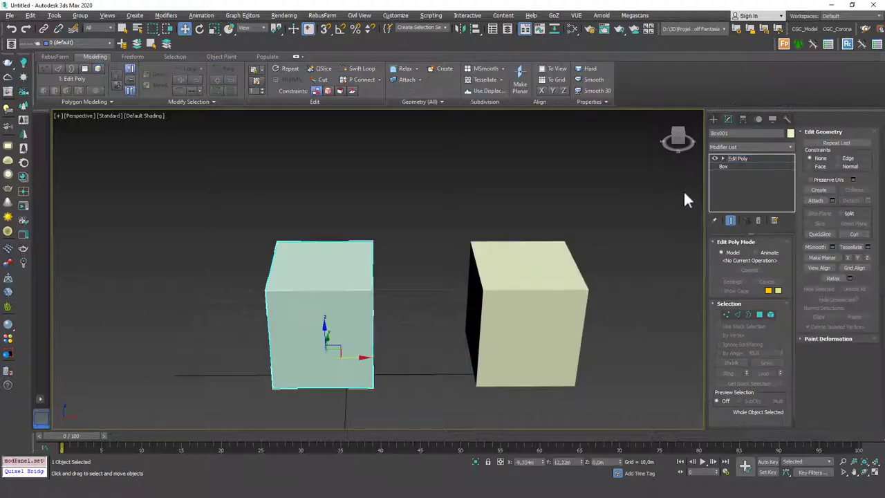
Step: Select the two boxes alternately to check that they are separate objects, ending on the detached box
{"action": "left_click", "coordinate": [644, 211]}
{"action": "left_click", "coordinate": [504, 300]}
{"action": "left_click", "coordinate": [337, 323]}
{"action": "left_click", "coordinate": [487, 299]}
{"action": "left_click", "coordinate": [346, 291]}
{"action": "left_click", "coordinate": [477, 291]}
{"action": "left_click", "coordinate": [354, 293]}
{"action": "middle_click_drag", "start_coordinate": [389, 309], "coordinate": [354, 326], "text": "alt"}
{"action": "left_click", "coordinate": [489, 346]}
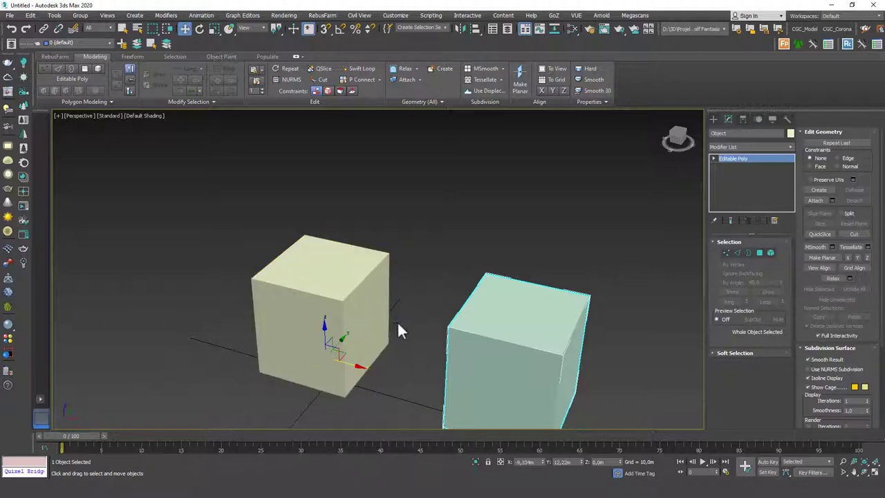
Step: Center the detached box's pivot to the object with Affect Pivot Only, and end pivot adjustment
{"action": "left_click", "coordinate": [457, 255]}
{"action": "left_click_drag", "start_coordinate": [460, 265], "coordinate": [516, 330]}
{"action": "left_click", "coordinate": [745, 121]}
{"action": "left_click", "coordinate": [753, 182]}
{"action": "left_click", "coordinate": [751, 231]}
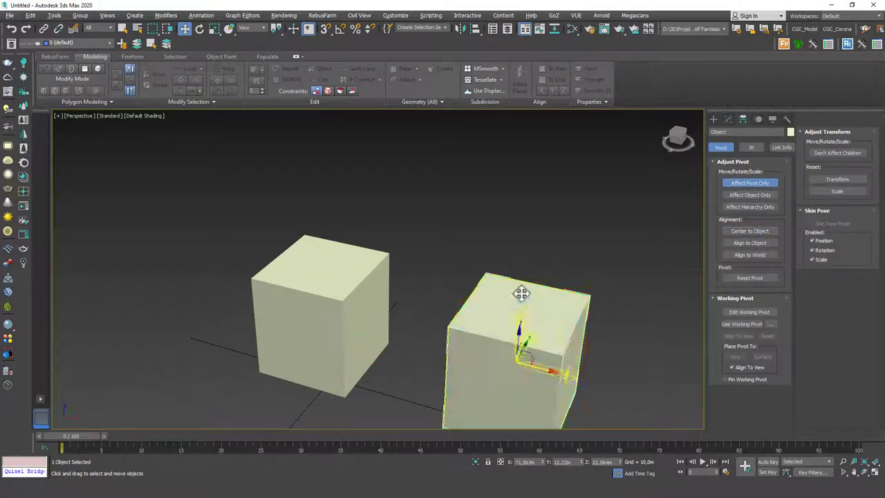
{"action": "middle_click_drag", "start_coordinate": [521, 294], "coordinate": [573, 271], "text": "alt"}
{"action": "middle_click_drag", "start_coordinate": [622, 236], "coordinate": [650, 203]}
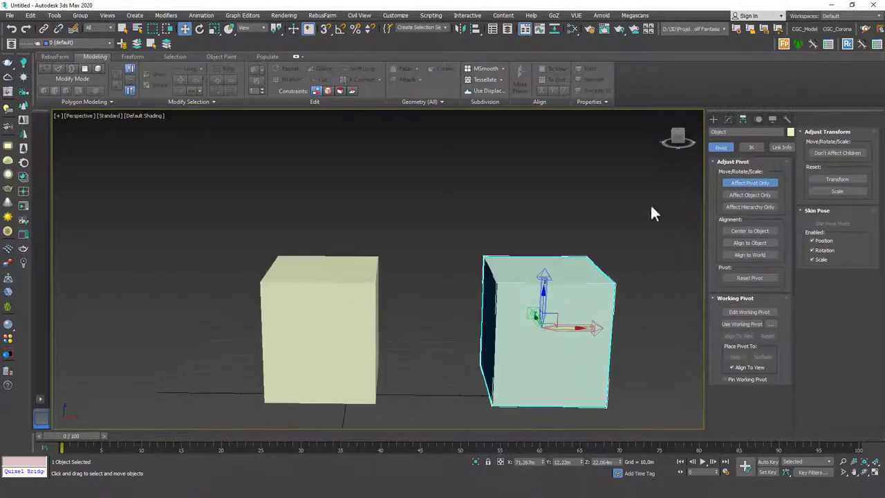
{"action": "left_click", "coordinate": [739, 183]}
Step: Clone the box's element beside it and clone both elements along the Y axis, keeping the copies as elements of the same object
{"action": "left_click_drag", "start_coordinate": [378, 241], "coordinate": [354, 285]}
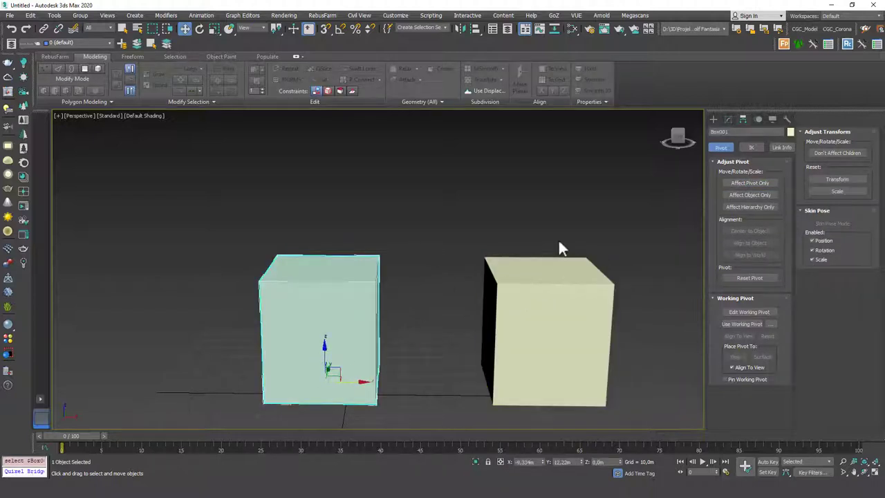
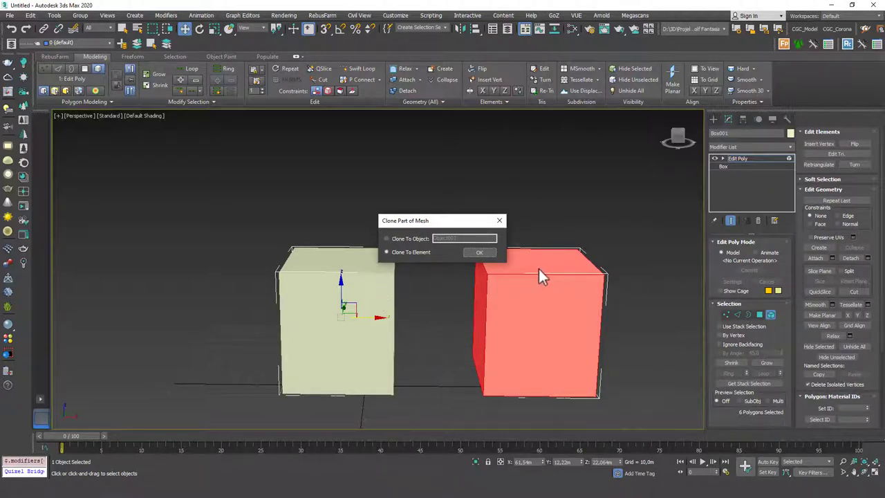
{"action": "left_click", "coordinate": [476, 254]}
{"action": "mouse_move", "coordinate": [528, 281]}
{"action": "middle_mouse_down"}
{"action": "mouse_move", "coordinate": [449, 280]}
{"action": "mouse_move", "coordinate": [482, 204]}
{"action": "middle_mouse_up"}
{"action": "scroll", "coordinate": [449, 279], "scroll_direction": "down", "scroll_amount": 3}
{"action": "key", "text": "ctrl+a"}
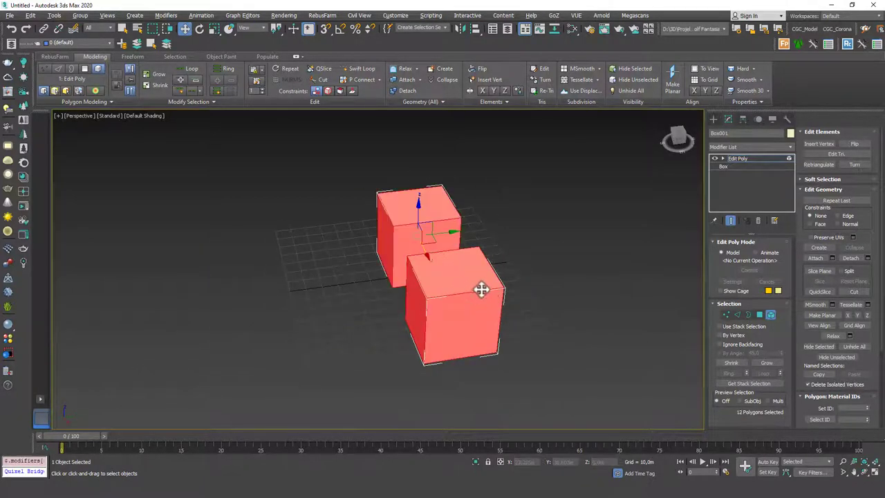
{"action": "left_click_drag", "start_coordinate": [451, 232], "coordinate": [574, 206], "text": "shift"}
{"action": "left_click", "coordinate": [479, 254]}
Step: Select each of the four box elements in turn to examine them as parts of one object
{"action": "mouse_move", "coordinate": [524, 262]}
{"action": "middle_mouse_down"}
{"action": "mouse_move", "coordinate": [344, 325]}
{"action": "mouse_move", "coordinate": [457, 299]}
{"action": "mouse_move", "coordinate": [446, 281]}
{"action": "mouse_move", "coordinate": [444, 290]}
{"action": "mouse_move", "coordinate": [476, 263]}
{"action": "middle_mouse_up"}
{"action": "left_click", "coordinate": [437, 317]}
{"action": "left_click", "coordinate": [468, 260]}
{"action": "left_click", "coordinate": [348, 247]}
{"action": "left_click", "coordinate": [311, 300]}
{"action": "left_click", "coordinate": [401, 352]}
{"action": "left_click", "coordinate": [457, 264]}
{"action": "left_click", "coordinate": [350, 258]}
{"action": "left_click", "coordinate": [458, 255]}
{"action": "left_click", "coordinate": [338, 272]}
{"action": "left_click", "coordinate": [313, 303]}
{"action": "left_click", "coordinate": [409, 334]}
{"action": "left_click", "coordinate": [463, 268]}
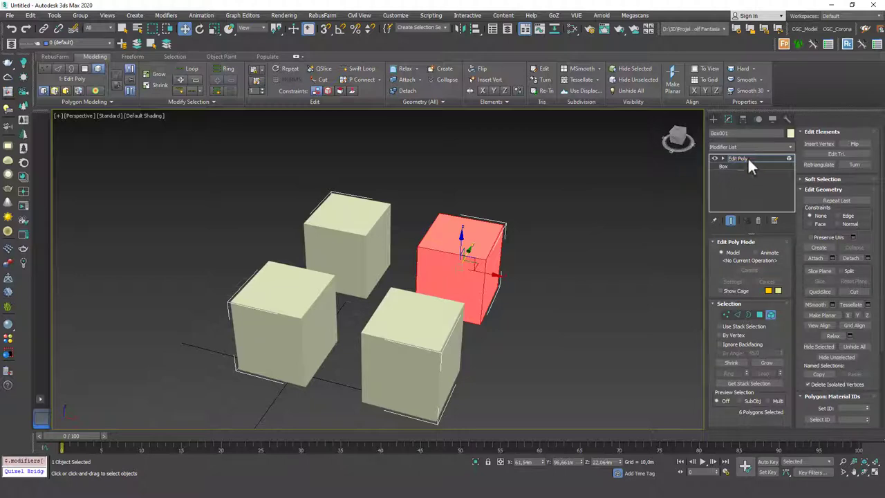
Step: Detach the selected rear box element as a separate object named box1
{"action": "left_click", "coordinate": [747, 158]}
{"action": "key", "text": "5"}
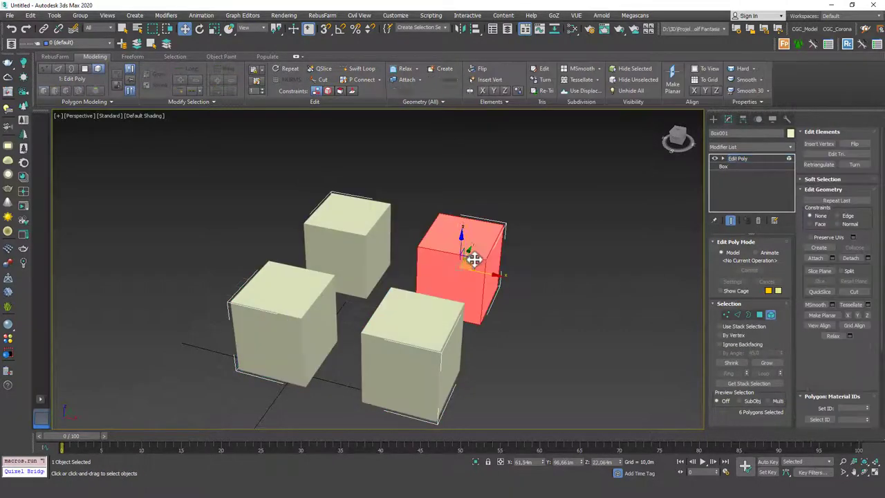
{"action": "left_click", "coordinate": [857, 261]}
{"action": "left_click_drag", "start_coordinate": [429, 220], "coordinate": [568, 129]}
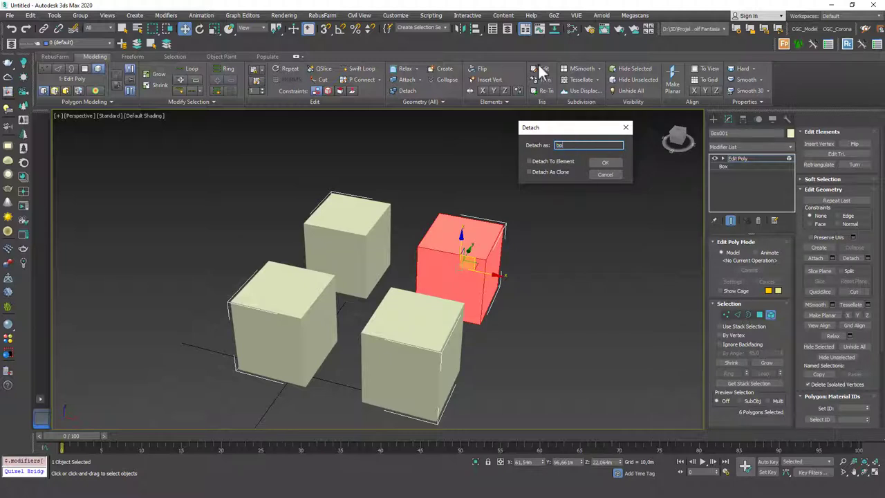
{"action": "key", "text": "Return"}
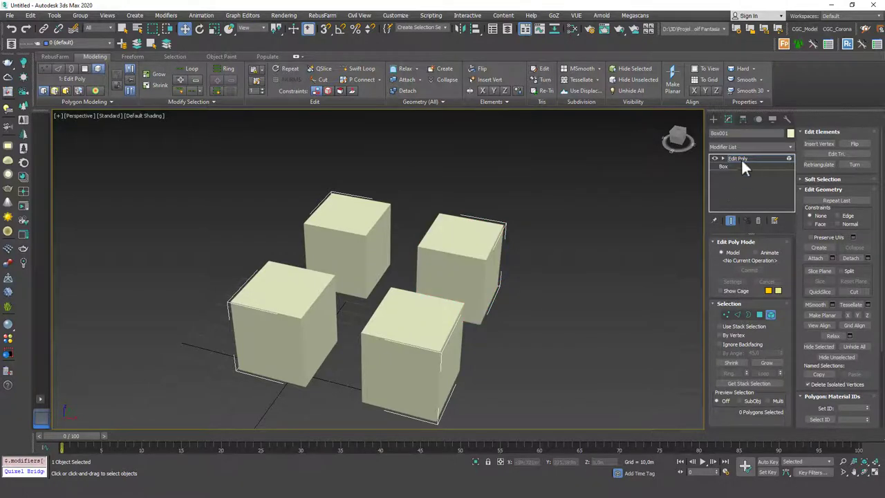
Step: Leave element editing and select the box1 object to inspect it as a separate object
{"action": "left_click", "coordinate": [740, 160]}
{"action": "left_click", "coordinate": [635, 205]}
{"action": "left_click", "coordinate": [474, 235]}
{"action": "middle_click_drag", "start_coordinate": [511, 264], "coordinate": [488, 290], "text": "alt"}
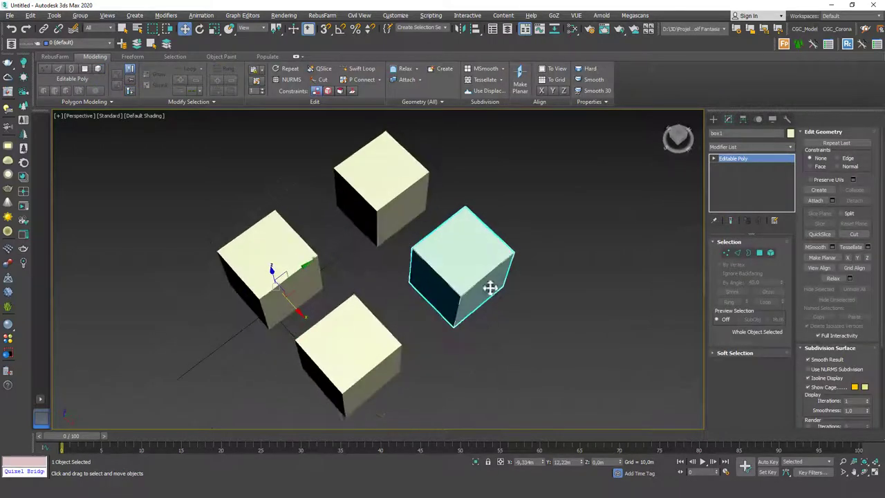
{"action": "left_click_drag", "start_coordinate": [730, 134], "coordinate": [669, 154]}
{"action": "middle_click_drag", "start_coordinate": [505, 289], "coordinate": [520, 265]}
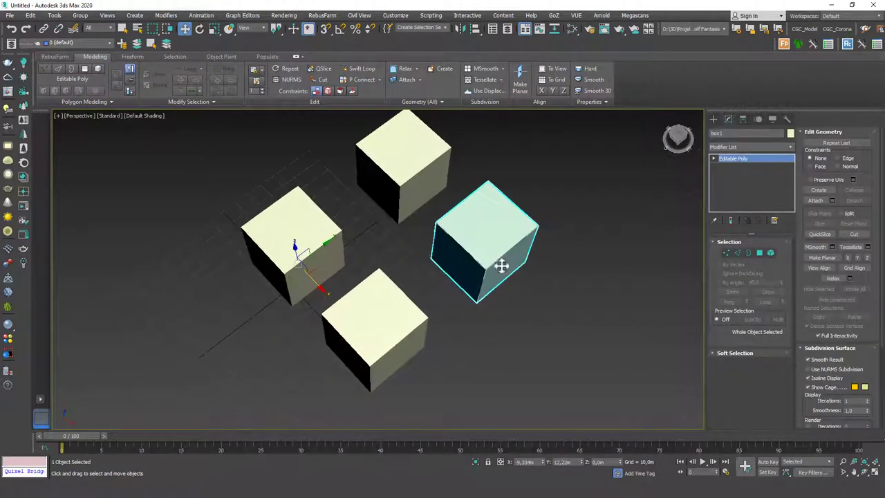
Step: Detach Box001's other rear element with Detach As Clone, keeping the default name, and leave element editing
{"action": "left_click", "coordinate": [297, 231]}
{"action": "key", "text": "5"}
{"action": "left_click", "coordinate": [404, 159]}
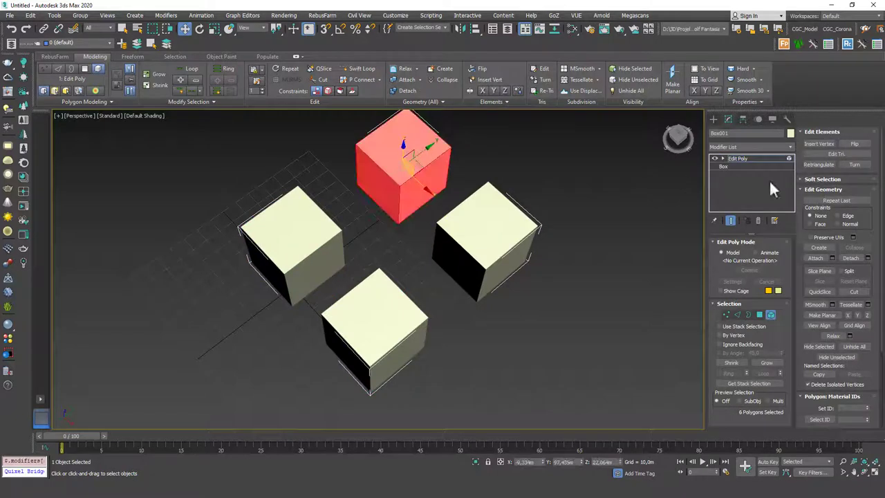
{"action": "left_click", "coordinate": [857, 259]}
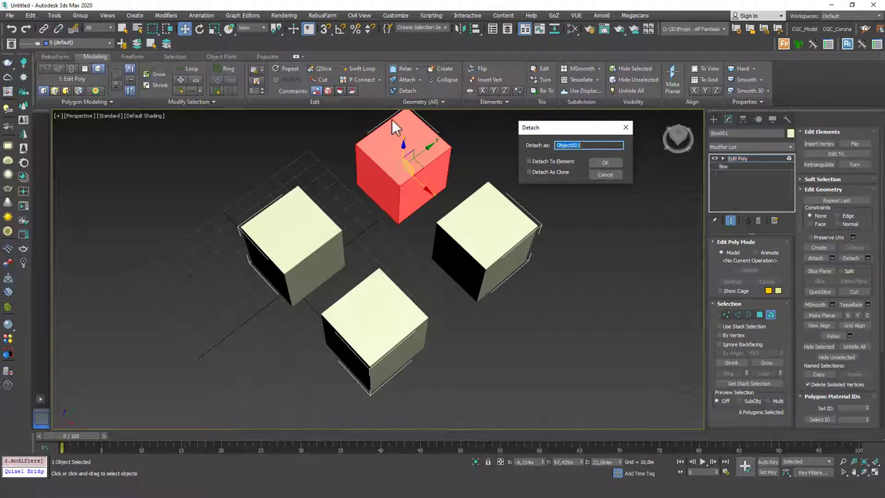
{"action": "left_click", "coordinate": [547, 172]}
{"action": "left_click", "coordinate": [604, 163]}
{"action": "middle_click_drag", "start_coordinate": [371, 208], "coordinate": [438, 263], "text": "alt"}
{"action": "left_click", "coordinate": [738, 158]}
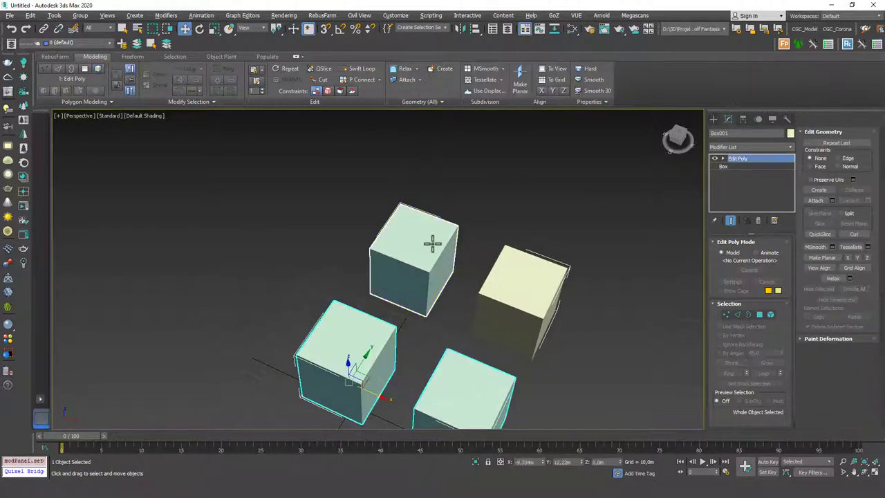
Step: Move the detached clone along the X axis away from its source element
{"action": "left_click", "coordinate": [422, 261]}
{"action": "left_click_drag", "start_coordinate": [381, 396], "coordinate": [286, 357]}
{"action": "left_click", "coordinate": [442, 205]}
{"action": "left_click_drag", "start_coordinate": [455, 199], "coordinate": [425, 248]}
{"action": "left_click", "coordinate": [398, 275]}
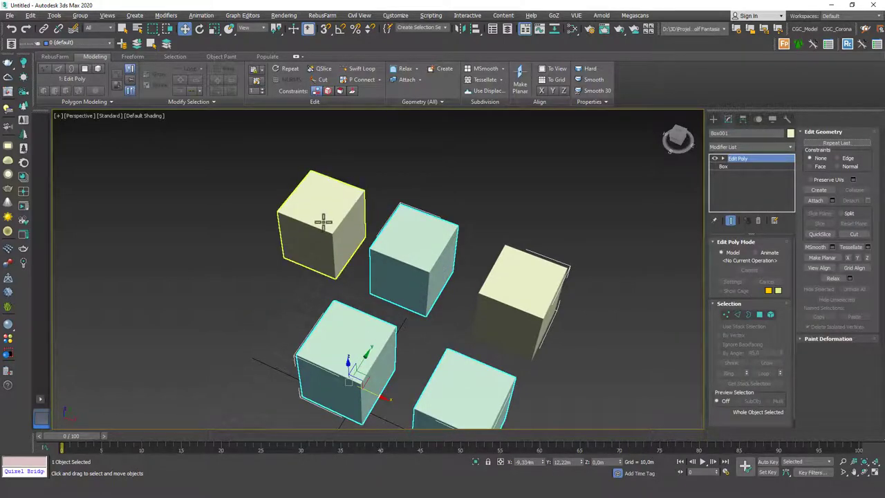
Step: Delete the moved clone and the box1 object
{"action": "left_click", "coordinate": [325, 190]}
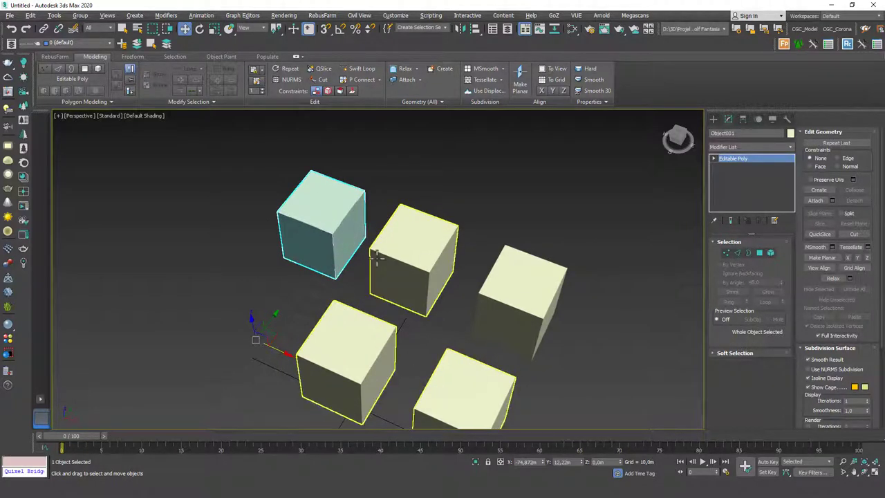
{"action": "key", "text": "Delete"}
{"action": "left_click", "coordinate": [519, 301]}
{"action": "key", "text": "Delete"}
Step: Delete the two cloned box elements from Box001, keeping only the original box, and leave element editing
{"action": "left_click", "coordinate": [403, 261]}
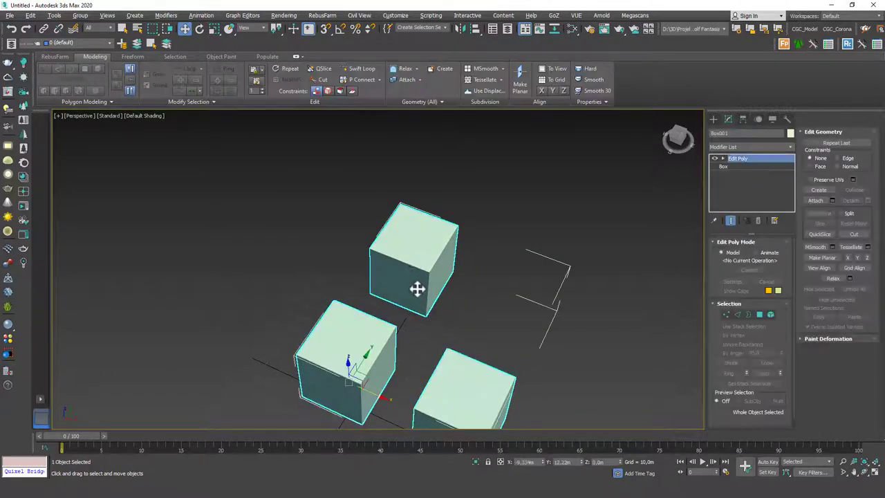
{"action": "key", "text": "5"}
{"action": "left_click", "coordinate": [437, 258]}
{"action": "middle_click_drag", "start_coordinate": [466, 331], "coordinate": [455, 257]}
{"action": "key", "text": "Delete"}
{"action": "left_click", "coordinate": [457, 310]}
{"action": "key", "text": "Delete"}
{"action": "left_click", "coordinate": [753, 158]}
Step: Lower the box's top polygon to a height of about 3.8 m to form a thin slab
{"action": "scroll", "coordinate": [344, 270], "scroll_direction": "up", "scroll_amount": 6}
{"action": "middle_click_drag", "start_coordinate": [343, 270], "coordinate": [402, 255], "text": "alt"}
{"action": "scroll", "coordinate": [395, 249], "scroll_direction": "down", "scroll_amount": 2}
{"action": "scroll", "coordinate": [403, 255], "scroll_direction": "down", "scroll_amount": 2}
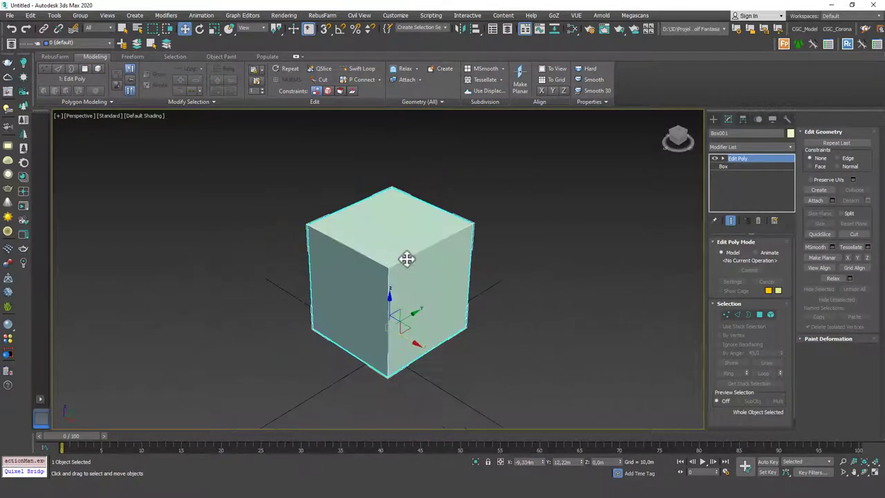
{"action": "key", "text": "4"}
{"action": "left_click", "coordinate": [388, 235]}
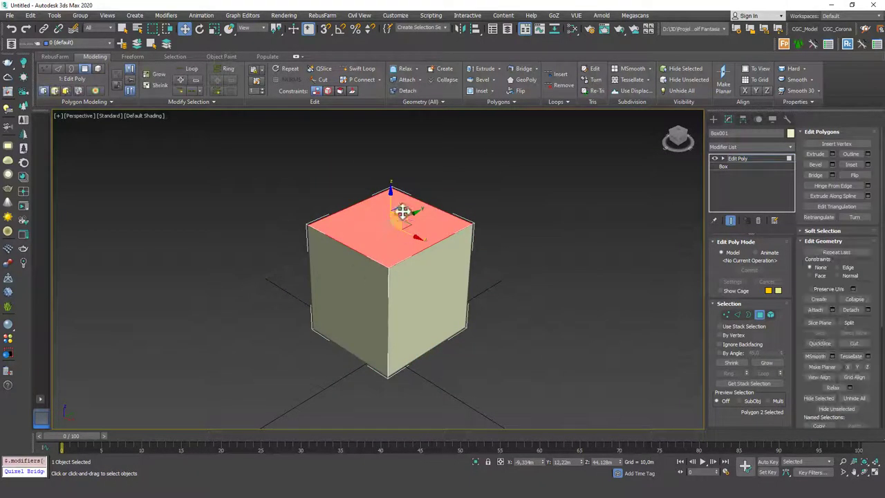
{"action": "left_click_drag", "start_coordinate": [391, 198], "coordinate": [392, 292]}
{"action": "middle_click_drag", "start_coordinate": [399, 330], "coordinate": [399, 279], "text": "alt"}
{"action": "scroll", "coordinate": [399, 277], "scroll_direction": "up", "scroll_amount": 4}
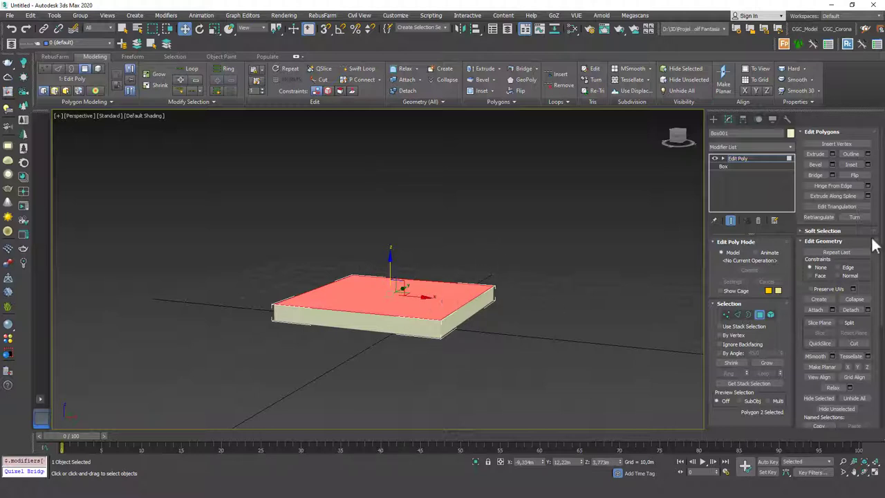
Step: Detach the slab's top polygon as a cloned object with the default name, and leave polygon editing
{"action": "left_click", "coordinate": [856, 310]}
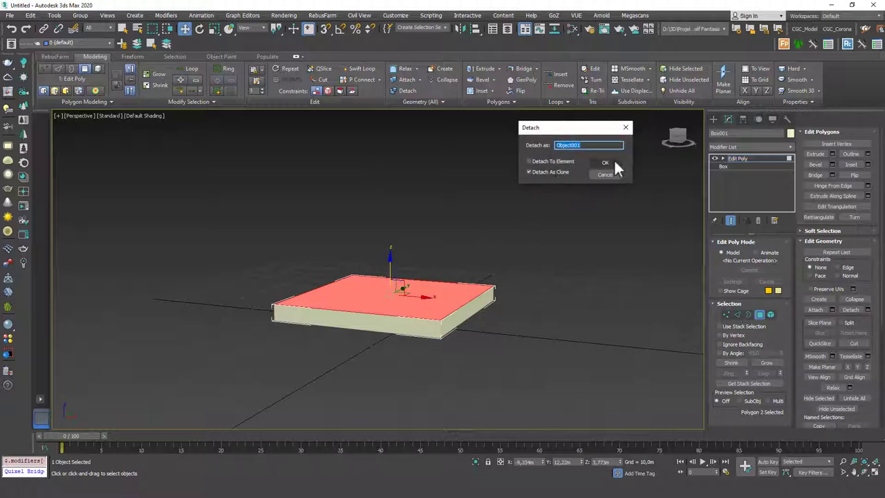
{"action": "left_click", "coordinate": [614, 162]}
{"action": "left_click", "coordinate": [736, 159]}
{"action": "key", "text": "ctrl+e"}
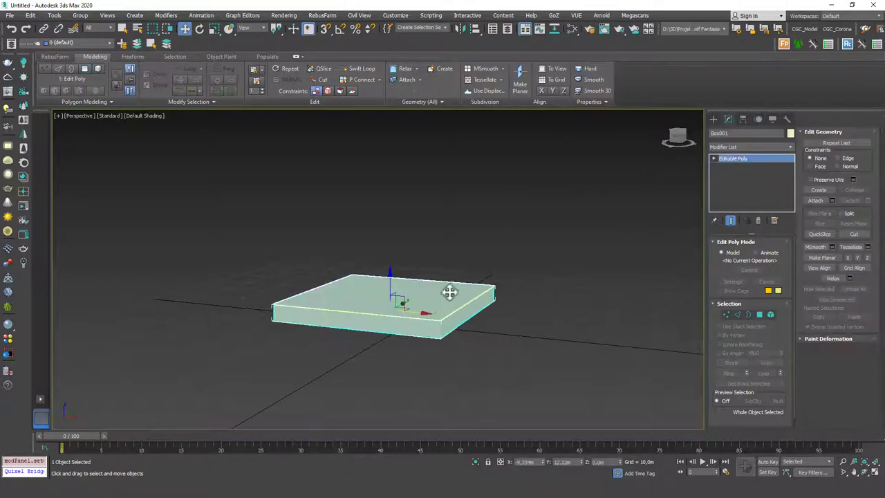
Step: Extend the open border of the cloned polygon upward along Z to create the column walls
{"action": "left_click", "coordinate": [451, 290]}
{"action": "key", "text": "3"}
{"action": "left_click", "coordinate": [475, 301]}
{"action": "middle_click_drag", "start_coordinate": [445, 276], "coordinate": [447, 316]}
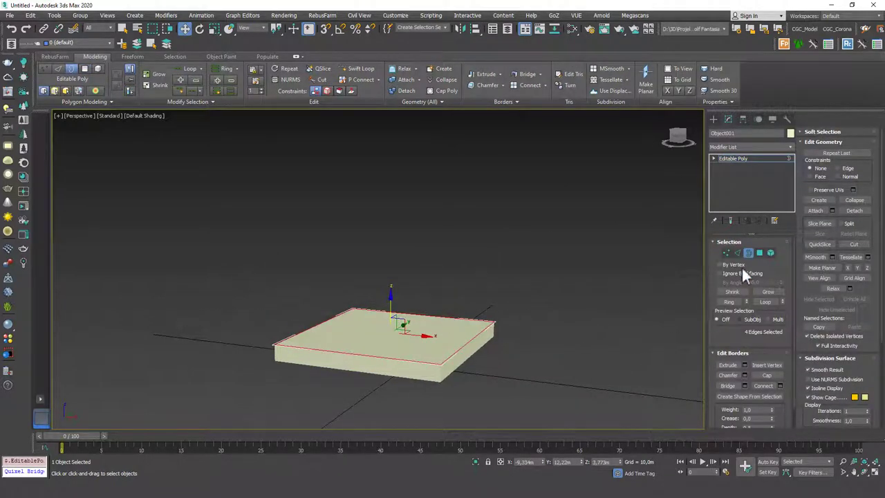
{"action": "middle_click_drag", "start_coordinate": [453, 263], "coordinate": [426, 271], "text": "alt"}
{"action": "scroll", "coordinate": [419, 294], "scroll_direction": "down", "scroll_amount": 2}
{"action": "middle_click_drag", "start_coordinate": [427, 321], "coordinate": [434, 384]}
{"action": "left_click_drag", "start_coordinate": [398, 353], "coordinate": [394, 96], "text": "shift"}
{"action": "scroll", "coordinate": [410, 220], "scroll_direction": "down", "scroll_amount": 3}
{"action": "middle_click_drag", "start_coordinate": [406, 250], "coordinate": [414, 312]}
Step: Raise the column's upper border along Z to a height of about 240 m
{"action": "left_click_drag", "start_coordinate": [399, 235], "coordinate": [411, 122]}
{"action": "scroll", "coordinate": [411, 125], "scroll_direction": "down", "scroll_amount": 1}
{"action": "middle_click_drag", "start_coordinate": [408, 135], "coordinate": [412, 222]}
{"action": "scroll", "coordinate": [415, 228], "scroll_direction": "down", "scroll_amount": 4}
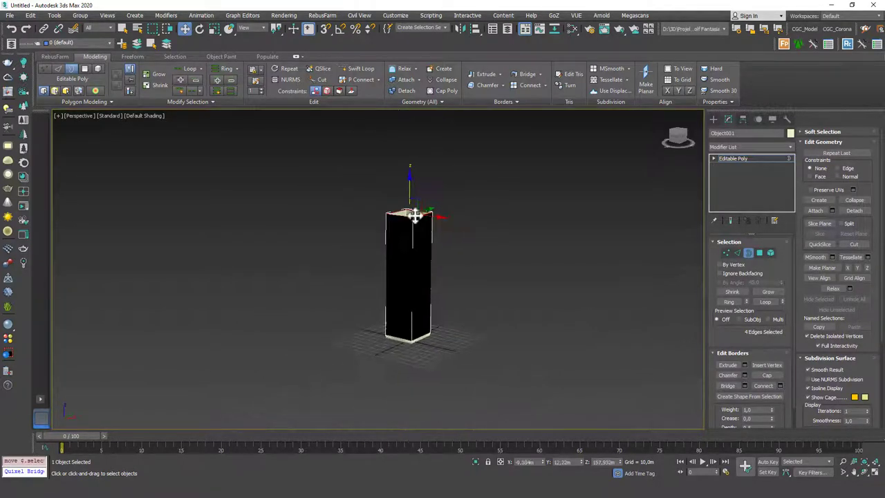
{"action": "left_click_drag", "start_coordinate": [408, 177], "coordinate": [411, 105]}
{"action": "middle_click_drag", "start_coordinate": [410, 338], "coordinate": [406, 309]}
{"action": "scroll", "coordinate": [406, 309], "scroll_direction": "up", "scroll_amount": 8}
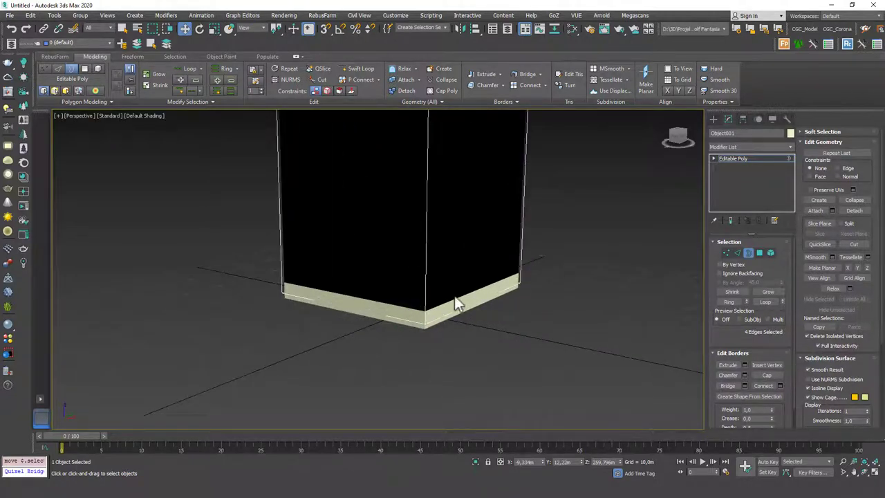
Step: Flip the normals of the whole column element and leave element editing
{"action": "scroll", "coordinate": [420, 208], "scroll_direction": "down", "scroll_amount": 3}
{"action": "middle_click_drag", "start_coordinate": [420, 176], "coordinate": [412, 258]}
{"action": "scroll", "coordinate": [428, 258], "scroll_direction": "down", "scroll_amount": 3}
{"action": "scroll", "coordinate": [434, 286], "scroll_direction": "down", "scroll_amount": 3}
{"action": "key", "text": "5"}
{"action": "left_click", "coordinate": [413, 283]}
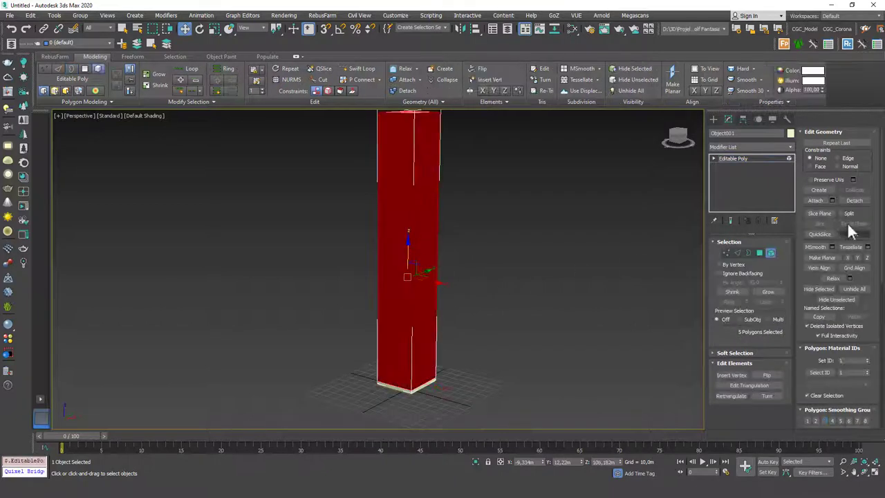
{"action": "left_click_drag", "start_coordinate": [870, 300], "coordinate": [859, 218]}
{"action": "left_click", "coordinate": [770, 373]}
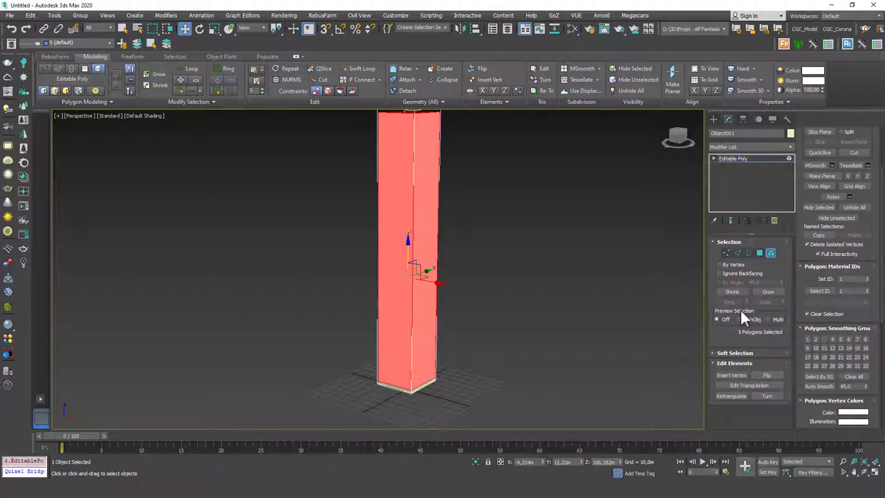
{"action": "left_click", "coordinate": [462, 230]}
{"action": "scroll", "coordinate": [454, 251], "scroll_direction": "down", "scroll_amount": 5}
{"action": "middle_click_drag", "start_coordinate": [456, 264], "coordinate": [433, 234], "text": "alt"}
{"action": "left_click", "coordinate": [740, 158]}
Step: Add a Chamfer modifier with default settings to the column and slab together, and deselect them to check the edges
{"action": "middle_click_drag", "start_coordinate": [456, 362], "coordinate": [465, 307]}
{"action": "scroll", "coordinate": [464, 312], "scroll_direction": "up", "scroll_amount": 5}
{"action": "key", "text": "ctrl+a"}
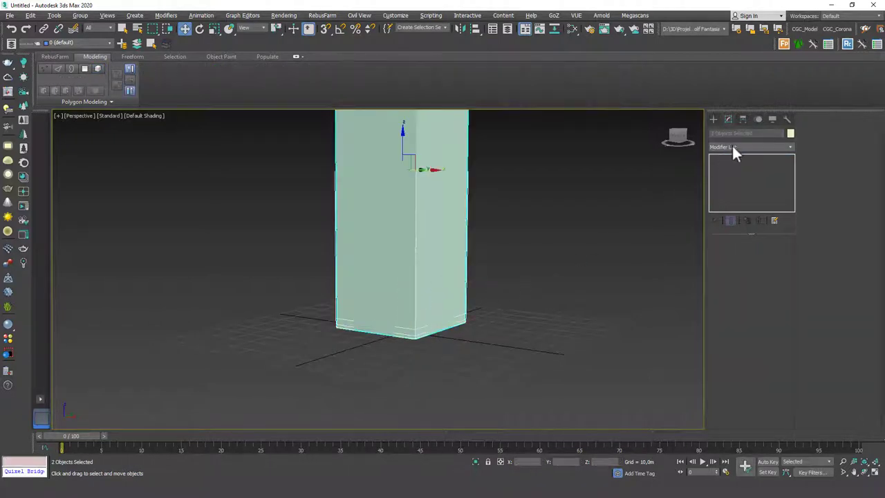
{"action": "left_click", "coordinate": [730, 146]}
{"action": "type", "text": "ch"}
{"action": "key", "text": "Return"}
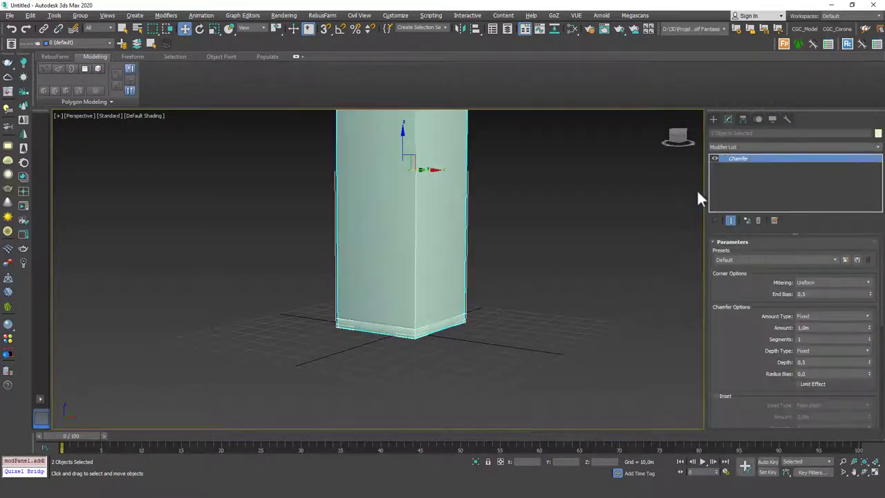
{"action": "left_click", "coordinate": [499, 295]}
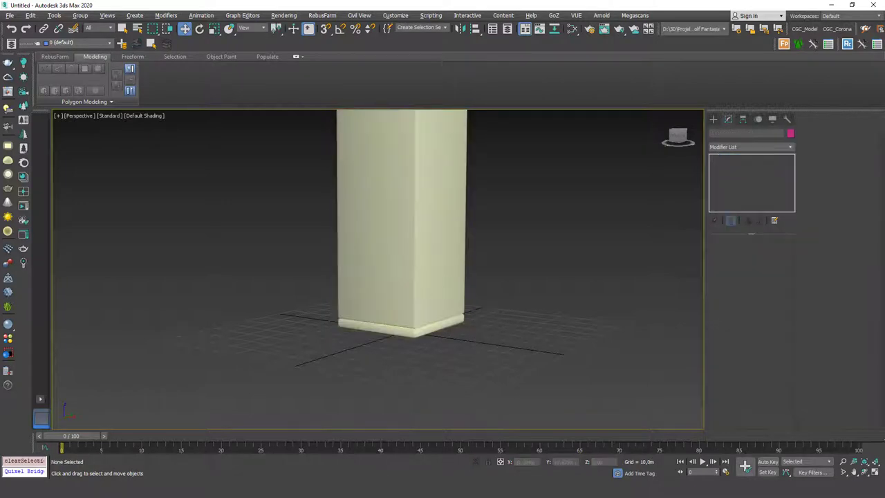
{"action": "scroll", "coordinate": [473, 321], "scroll_direction": "up", "scroll_amount": 5}
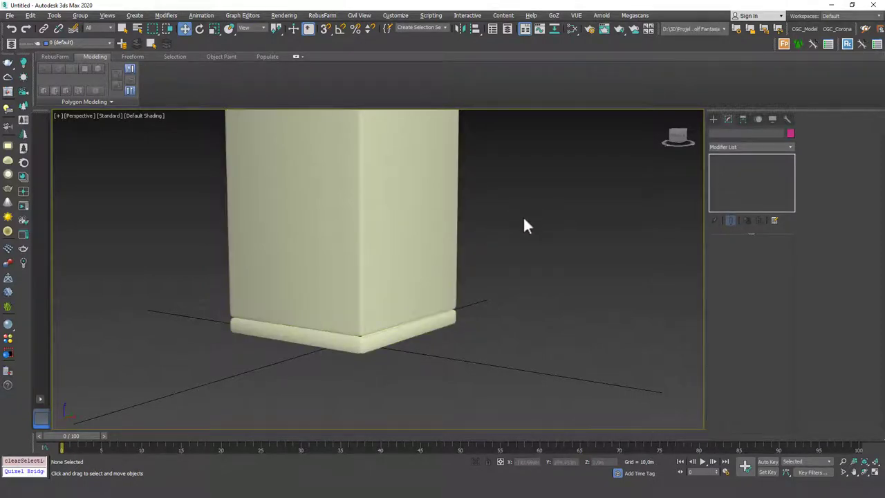
Step: Delete the column object, select the remaining slab and frame it in the view
{"action": "scroll", "coordinate": [475, 251], "scroll_direction": "down", "scroll_amount": 6}
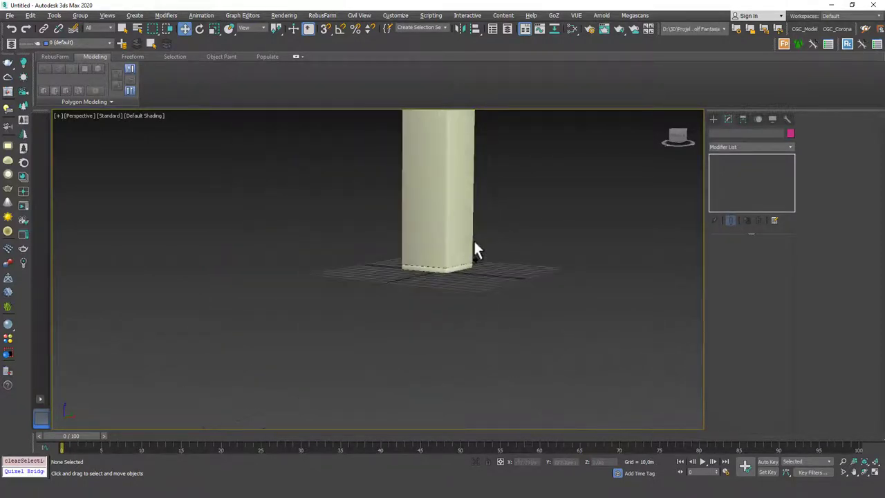
{"action": "scroll", "coordinate": [450, 277], "scroll_direction": "down", "scroll_amount": 2}
{"action": "middle_click_drag", "start_coordinate": [448, 259], "coordinate": [407, 286]}
{"action": "scroll", "coordinate": [415, 293], "scroll_direction": "up", "scroll_amount": 1}
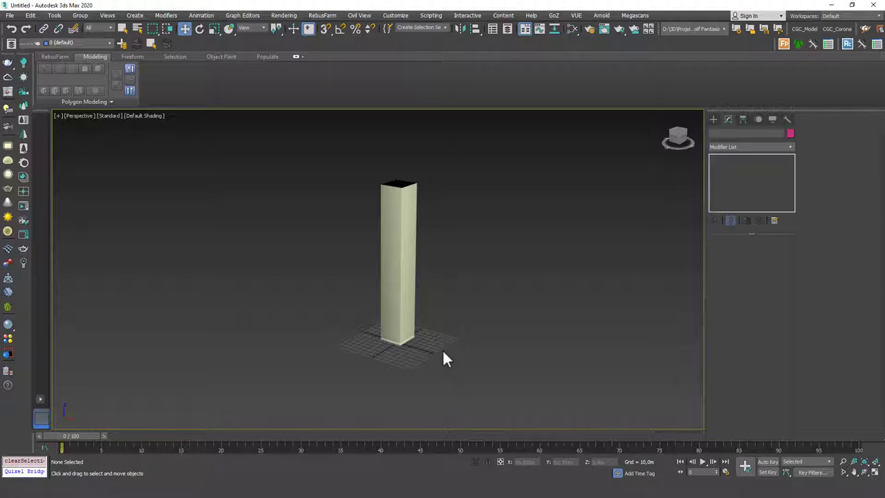
{"action": "left_click", "coordinate": [399, 296]}
{"action": "key", "text": "Delete"}
{"action": "left_click", "coordinate": [395, 336]}
{"action": "key", "text": "z"}
{"action": "scroll", "coordinate": [407, 291], "scroll_direction": "down", "scroll_amount": 2}
{"action": "middle_click_drag", "start_coordinate": [407, 291], "coordinate": [417, 336], "text": "alt"}
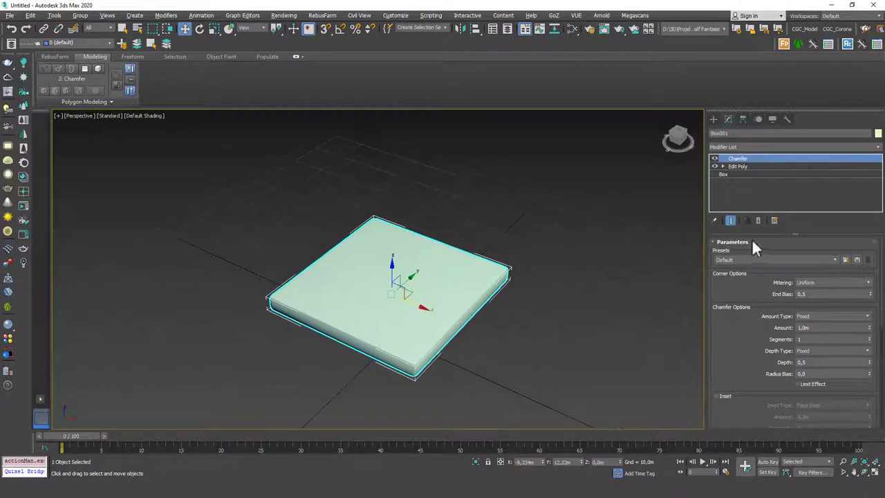
Step: Remove the slab's Chamfer modifier and detach its top polygon to an element within the same object
{"action": "left_click", "coordinate": [759, 220]}
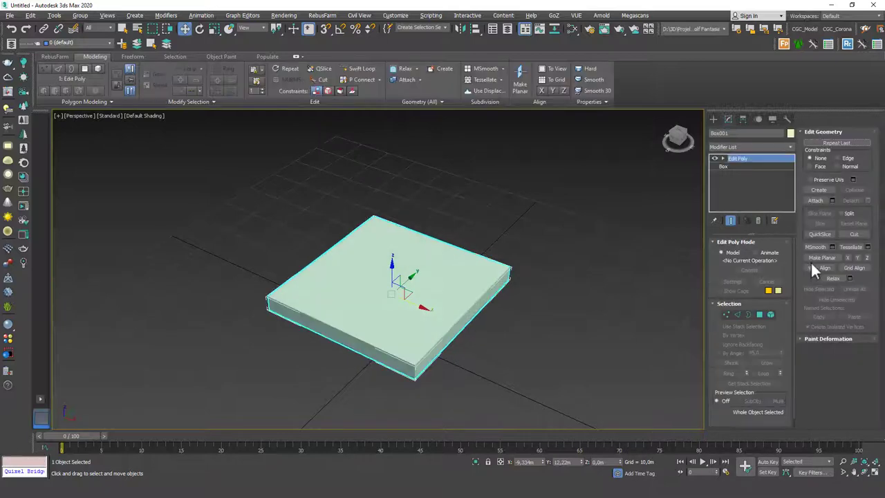
{"action": "key", "text": "4"}
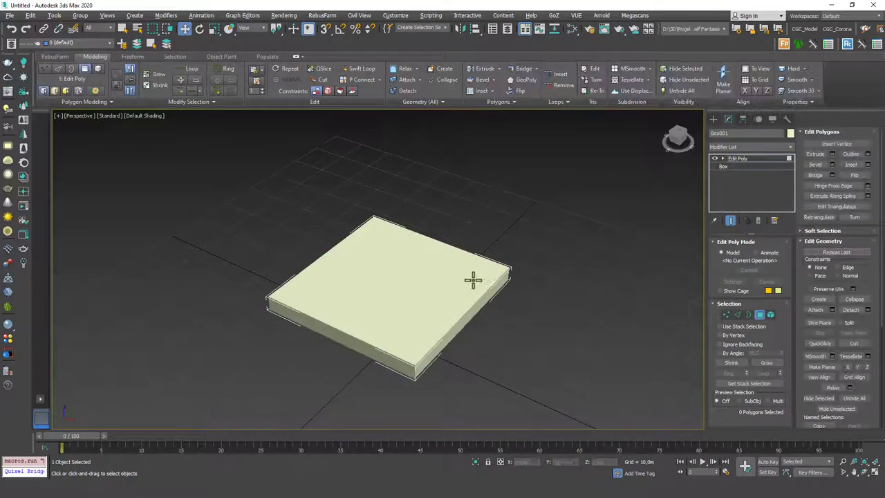
{"action": "left_click", "coordinate": [421, 265]}
{"action": "left_click", "coordinate": [850, 310]}
{"action": "left_click", "coordinate": [552, 162]}
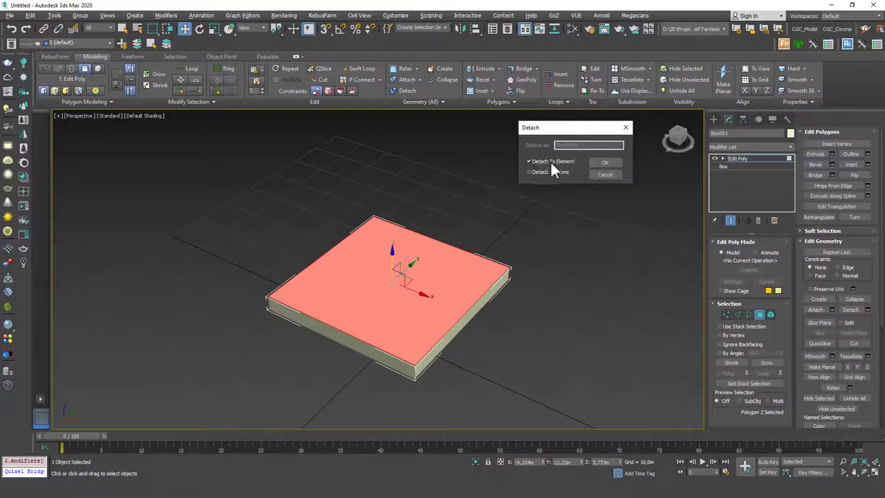
{"action": "left_click", "coordinate": [612, 161]}
Step: Raise the detached top element along Z above the slab and lower the remaining slab element to separate them
{"action": "left_click", "coordinate": [761, 159]}
{"action": "key", "text": "5"}
{"action": "left_click", "coordinate": [429, 285]}
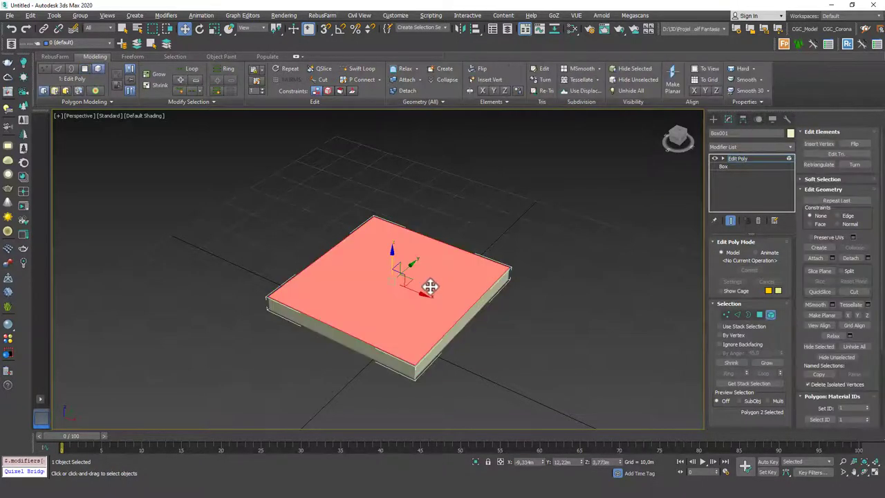
{"action": "middle_click_drag", "start_coordinate": [413, 303], "coordinate": [404, 269], "text": "alt"}
{"action": "left_click_drag", "start_coordinate": [393, 260], "coordinate": [392, 184]}
{"action": "left_click", "coordinate": [438, 322]}
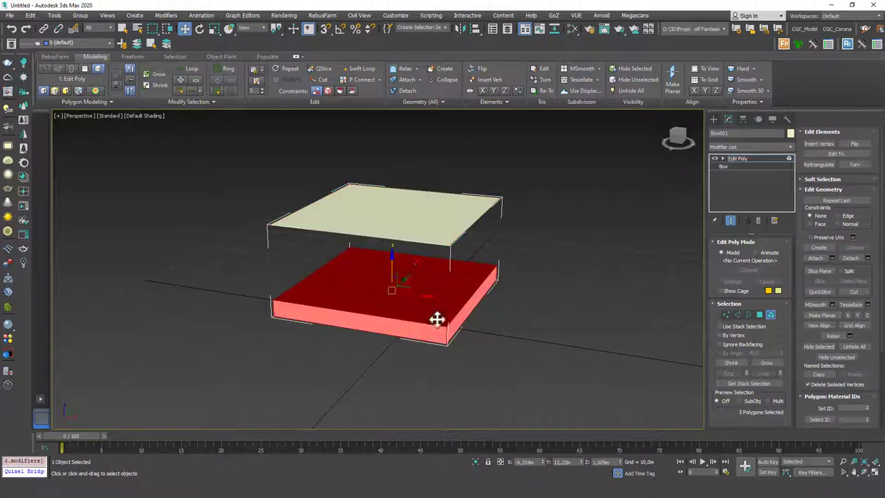
{"action": "left_click_drag", "start_coordinate": [392, 268], "coordinate": [391, 299]}
Step: Leave element editing and delete the whole slab object
{"action": "left_click", "coordinate": [682, 202]}
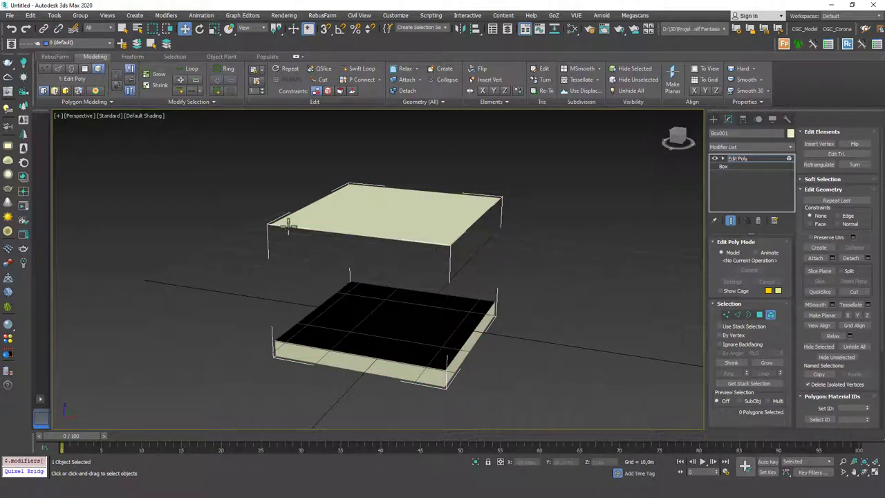
{"action": "middle_click_drag", "start_coordinate": [350, 322], "coordinate": [403, 295], "text": "alt"}
{"action": "left_click", "coordinate": [740, 159]}
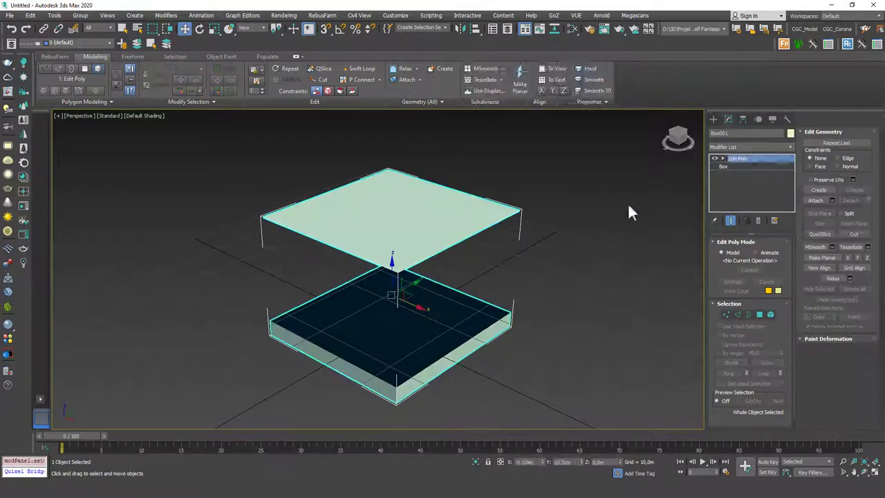
{"action": "key", "text": "Delete"}
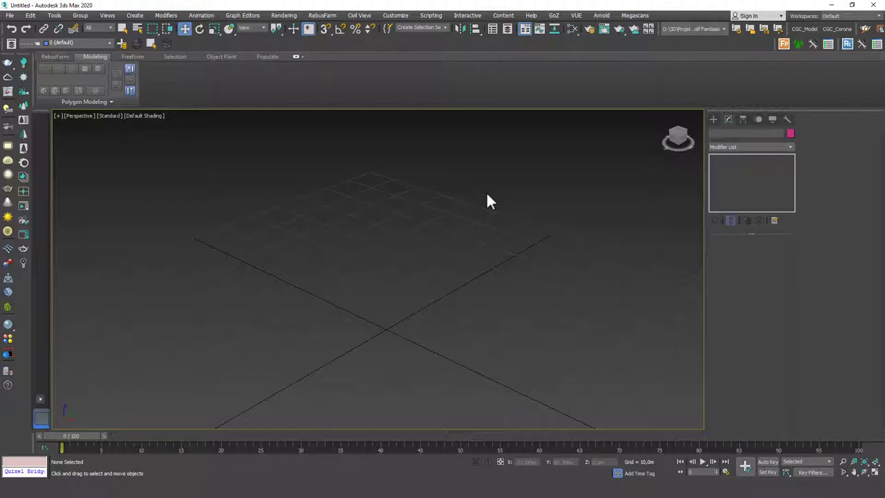
Step: Create a box about 10.6 m long, 9.6 m wide and 17.5 m high near the grid's centre
{"action": "left_click", "coordinate": [714, 120]}
{"action": "left_click", "coordinate": [732, 175]}
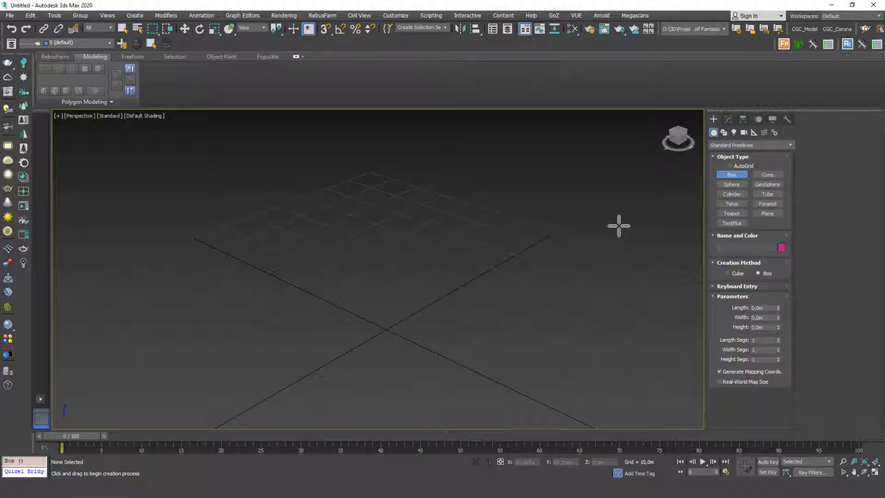
{"action": "middle_click_drag", "start_coordinate": [415, 256], "coordinate": [352, 272], "text": "alt"}
{"action": "mouse_move", "coordinate": [348, 252]}
{"action": "left_mouse_down"}
{"action": "mouse_move", "coordinate": [352, 282]}
{"action": "mouse_move", "coordinate": [348, 253]}
{"action": "left_mouse_up"}
{"action": "left_click", "coordinate": [350, 233]}
{"action": "key", "text": "w"}
{"action": "middle_click_drag", "start_coordinate": [361, 278], "coordinate": [365, 267], "text": "alt"}
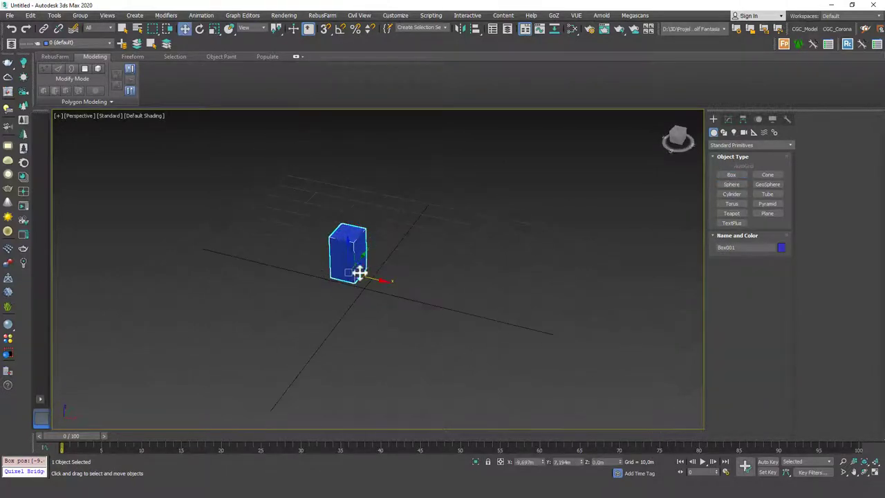
Step: Clone the box along X with 50 copies to form a long, evenly spaced row
{"action": "left_click_drag", "start_coordinate": [371, 277], "coordinate": [429, 296], "text": "shift"}
{"action": "left_click_drag", "start_coordinate": [455, 249], "coordinate": [428, 253]}
{"action": "type", "text": "5"}
{"action": "left_click", "coordinate": [443, 282]}
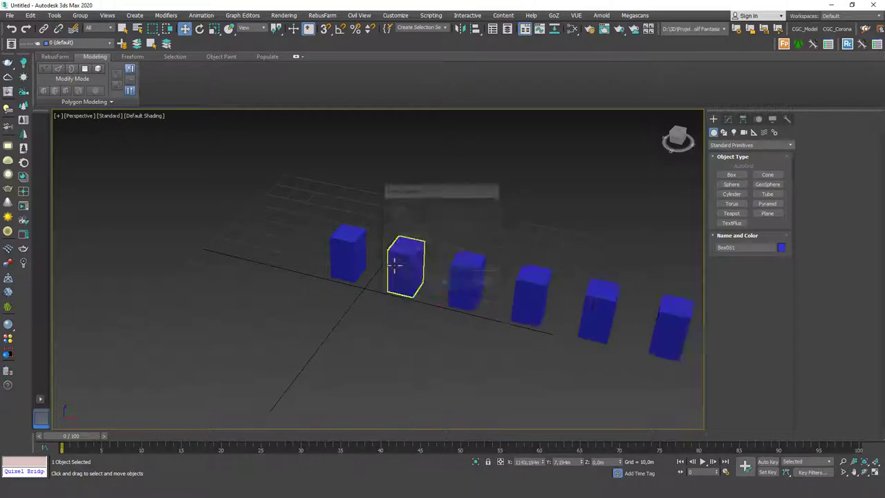
{"action": "scroll", "coordinate": [398, 266], "scroll_direction": "down", "scroll_amount": 10}
{"action": "middle_click_drag", "start_coordinate": [398, 266], "coordinate": [457, 238], "text": "alt"}
{"action": "scroll", "coordinate": [445, 311], "scroll_direction": "up", "scroll_amount": 3}
{"action": "left_click", "coordinate": [454, 244]}
{"action": "middle_click_drag", "start_coordinate": [415, 286], "coordinate": [345, 293]}
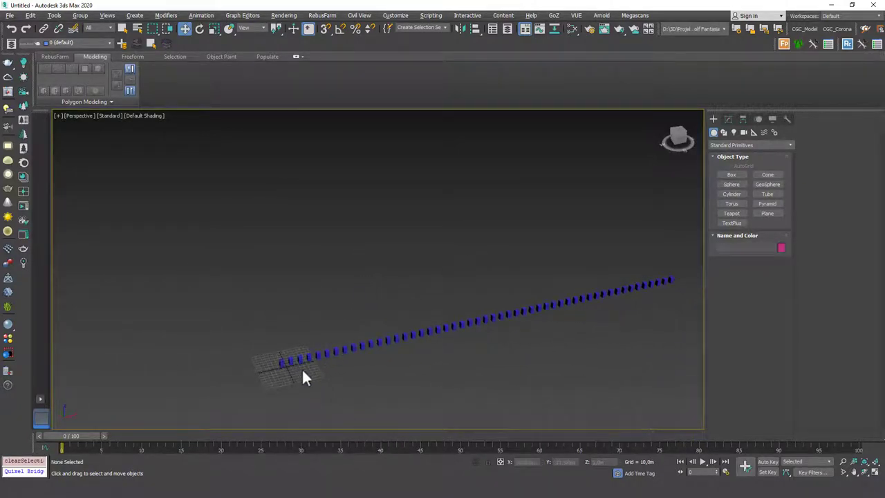
Step: Add an Edit Poly modifier to the first box in the row
{"action": "left_click", "coordinate": [276, 361]}
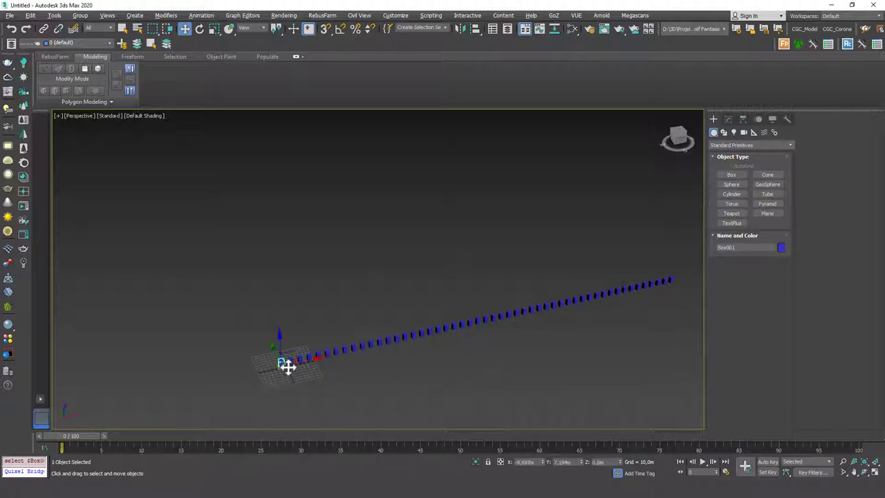
{"action": "left_click", "coordinate": [727, 119]}
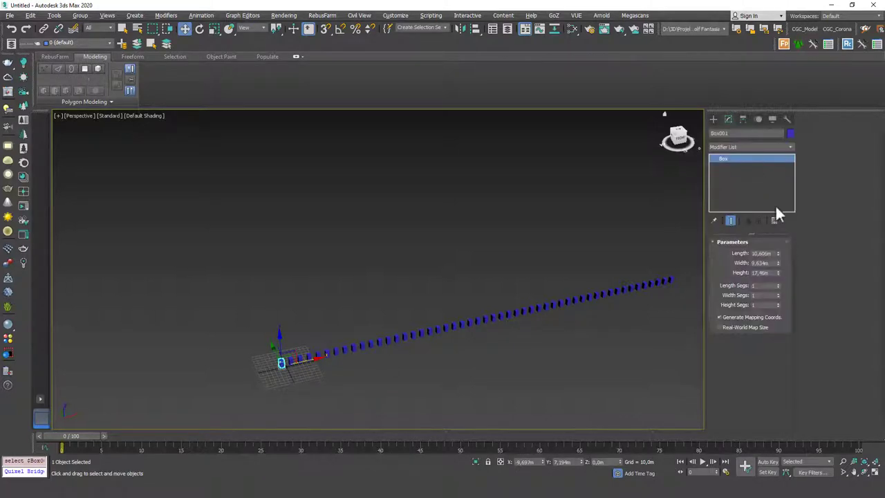
{"action": "left_click", "coordinate": [770, 148]}
{"action": "left_click", "coordinate": [738, 167]}
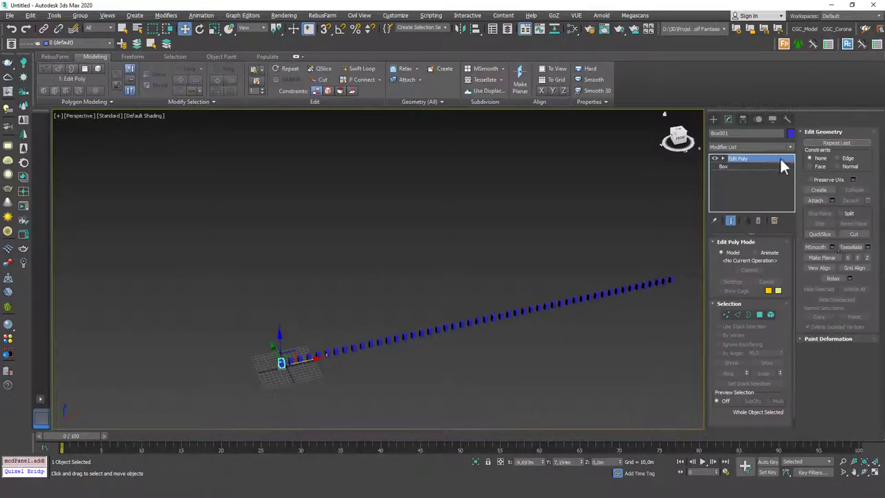
Step: Attach all the other boxes, Box002 to Box051, to the first box using the attach list
{"action": "left_click", "coordinate": [833, 200]}
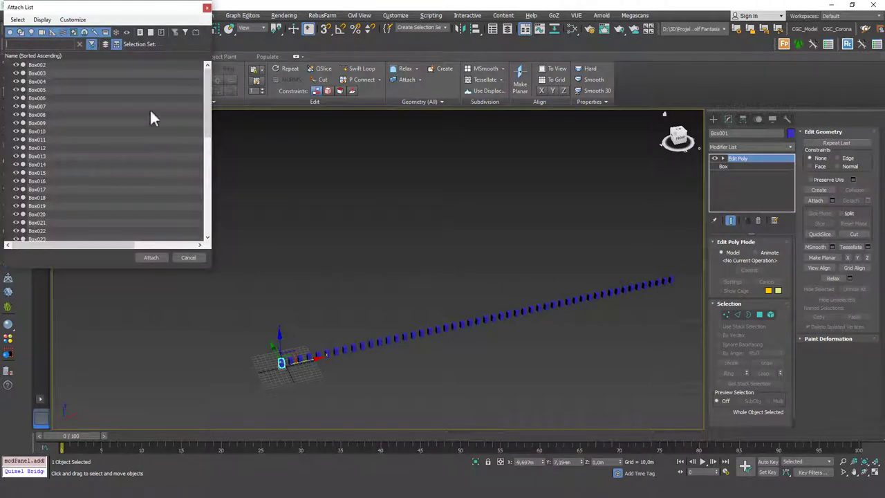
{"action": "left_click_drag", "start_coordinate": [207, 107], "coordinate": [205, 205]}
{"action": "left_click", "coordinate": [154, 65]}
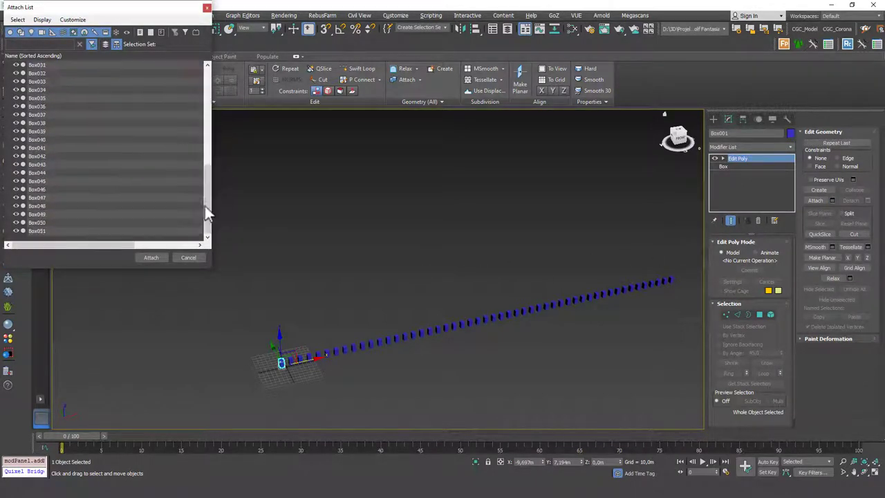
{"action": "left_click", "coordinate": [157, 231], "text": "shift"}
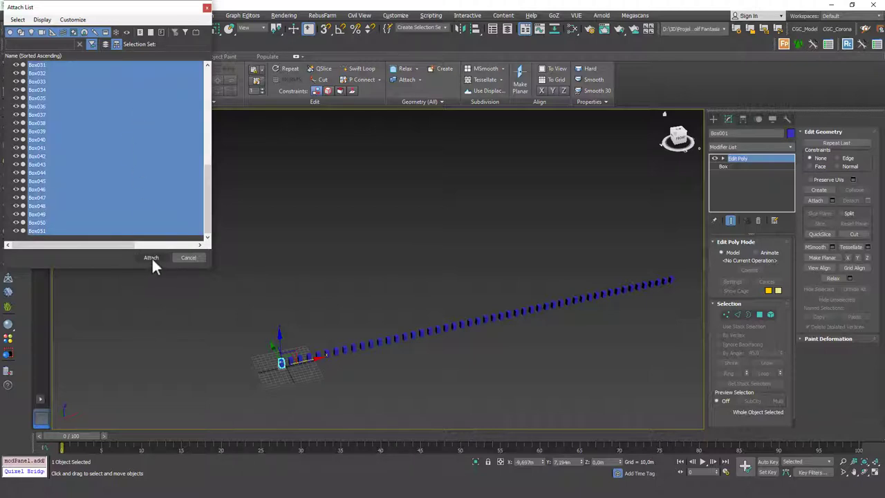
{"action": "left_click", "coordinate": [151, 258]}
{"action": "left_click", "coordinate": [528, 337]}
{"action": "left_click_drag", "start_coordinate": [441, 351], "coordinate": [477, 280]}
{"action": "middle_click_drag", "start_coordinate": [501, 307], "coordinate": [460, 309], "text": "alt"}
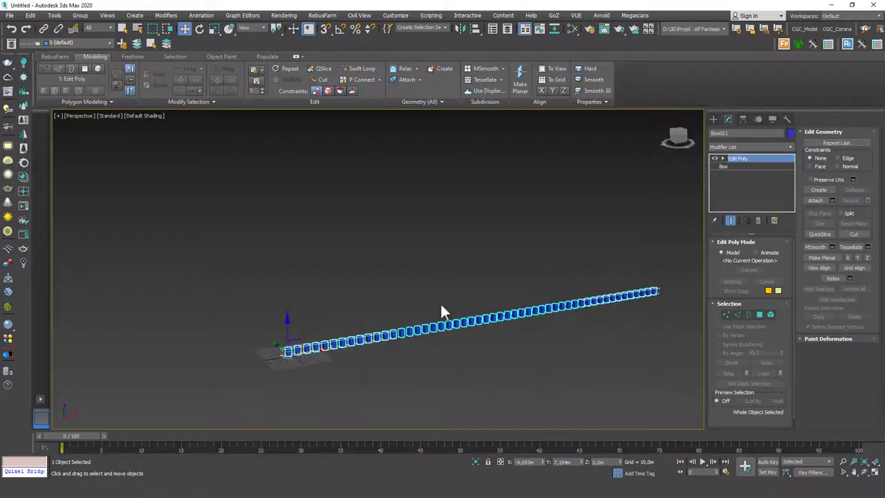
Step: Select several boxes of the row one by one as elements to check them, and leave element editing
{"action": "key", "text": "5"}
{"action": "left_click", "coordinate": [557, 308]}
{"action": "left_click", "coordinate": [541, 315]}
{"action": "left_click", "coordinate": [536, 313]}
{"action": "left_click", "coordinate": [528, 313]}
{"action": "left_click", "coordinate": [515, 316]}
{"action": "left_click", "coordinate": [508, 319]}
{"action": "left_click", "coordinate": [748, 159]}
Step: Delete the attached row of boxes and reframe the empty scene
{"action": "left_click", "coordinate": [333, 296]}
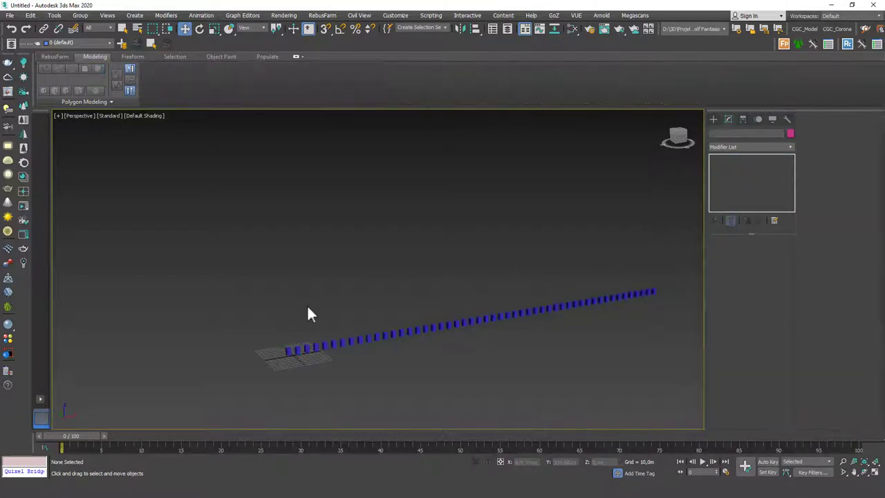
{"action": "left_click", "coordinate": [319, 347]}
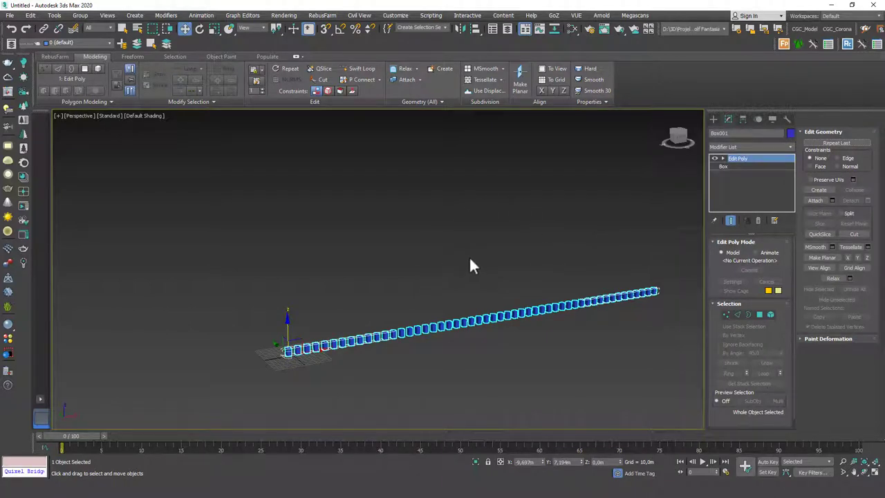
{"action": "key", "text": "Delete"}
{"action": "key", "text": "z"}
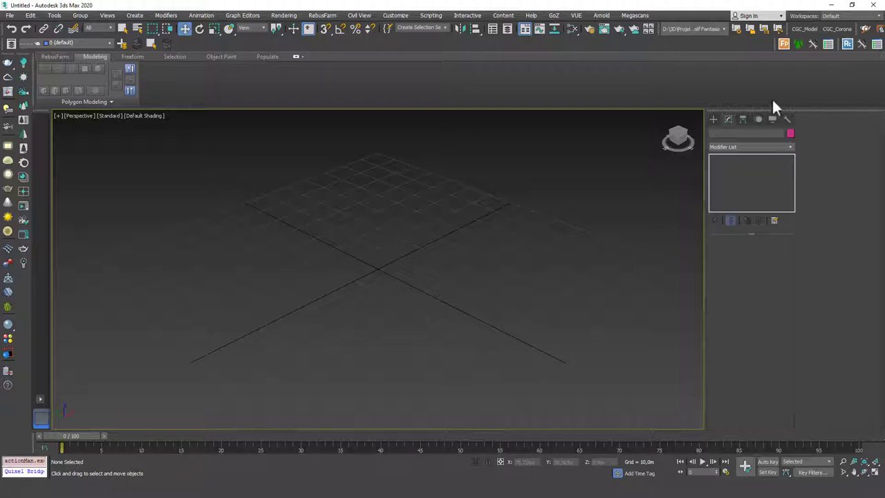
Step: Create a tall, narrow, square-based box near the grid's centre
{"action": "left_click", "coordinate": [714, 119]}
{"action": "left_click", "coordinate": [726, 175]}
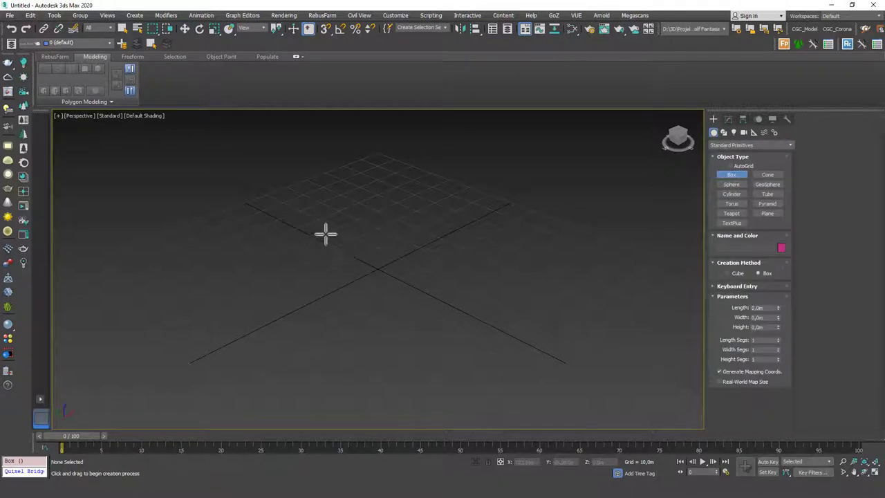
{"action": "left_click_drag", "start_coordinate": [338, 234], "coordinate": [337, 256]}
{"action": "left_click", "coordinate": [344, 123]}
{"action": "key", "text": "w"}
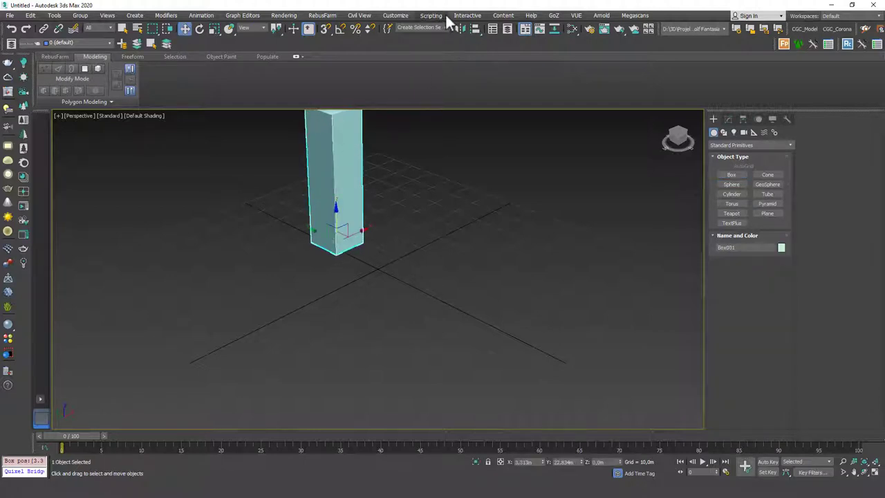
Step: Set both the metric display unit and the system unit scale to centimeters
{"action": "left_click", "coordinate": [396, 15]}
{"action": "left_click", "coordinate": [406, 170]}
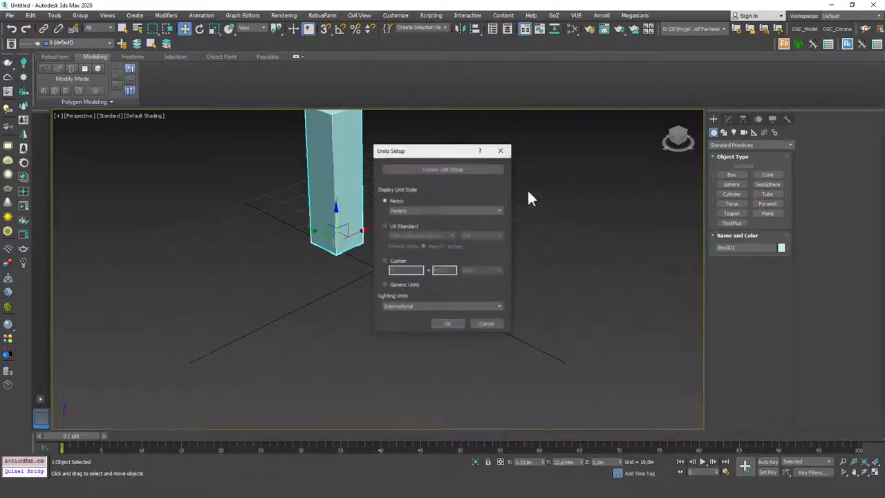
{"action": "left_click", "coordinate": [414, 211]}
{"action": "left_click", "coordinate": [410, 224]}
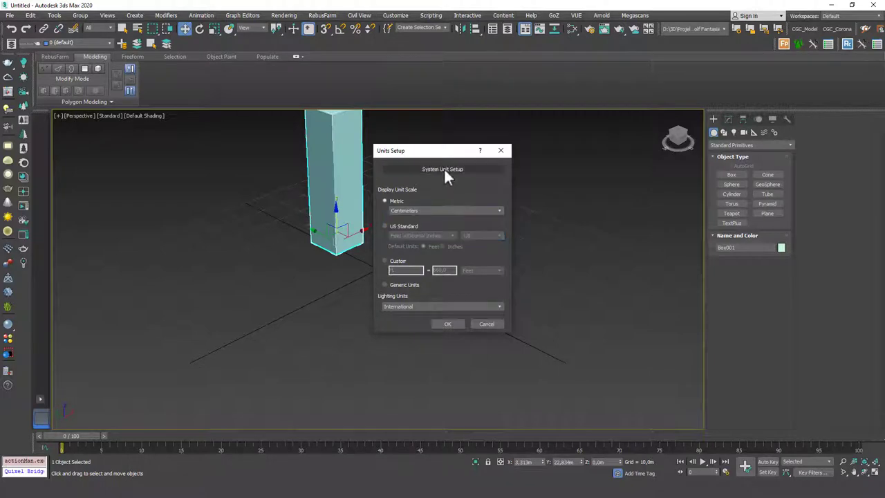
{"action": "left_click", "coordinate": [444, 170]}
{"action": "left_click", "coordinate": [474, 213]}
{"action": "left_click", "coordinate": [462, 245]}
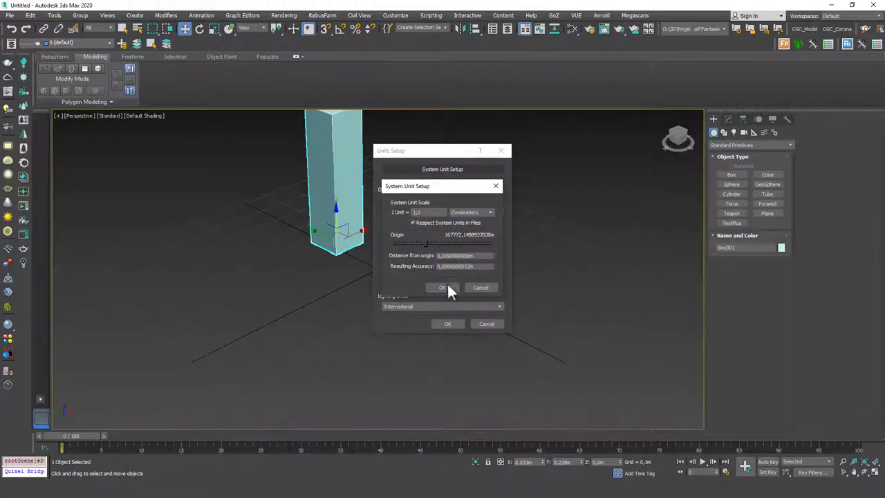
{"action": "left_click", "coordinate": [445, 290]}
{"action": "left_click", "coordinate": [447, 321]}
Step: Set the box's length and width to 8 cm and its height to 80 cm
{"action": "left_click", "coordinate": [431, 224]}
{"action": "scroll", "coordinate": [424, 239], "scroll_direction": "down", "scroll_amount": 4}
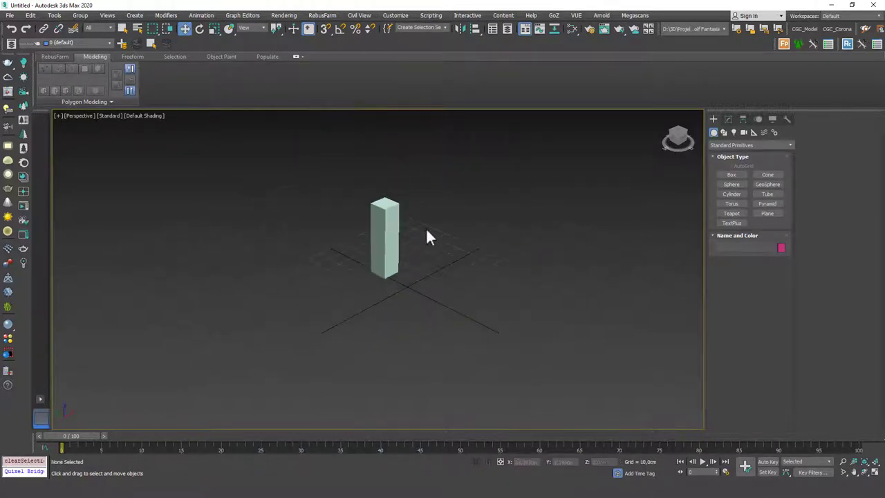
{"action": "left_click", "coordinate": [384, 238]}
{"action": "left_click", "coordinate": [729, 119]}
{"action": "left_click", "coordinate": [769, 254]}
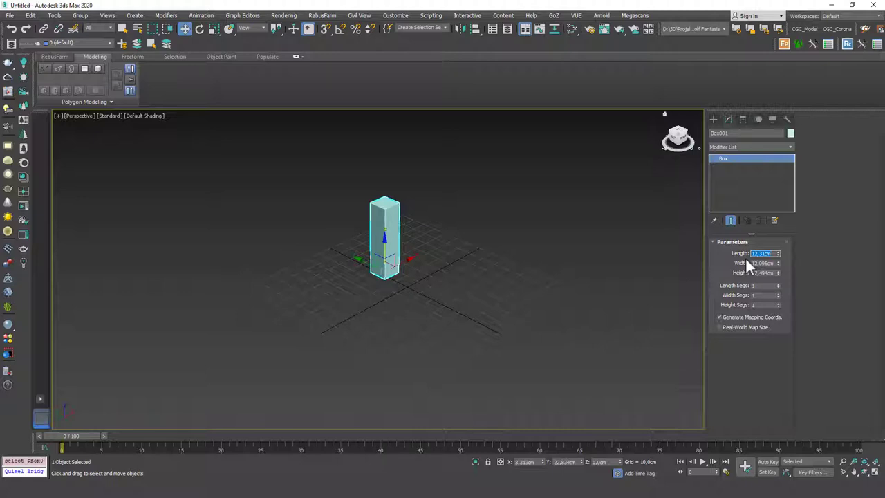
{"action": "key", "text": "Tab"}
{"action": "type", "text": "8"}
{"action": "key", "text": "Tab"}
{"action": "type", "text": "80"}
{"action": "key", "text": "Return"}
{"action": "middle_click_drag", "start_coordinate": [389, 254], "coordinate": [402, 290]}
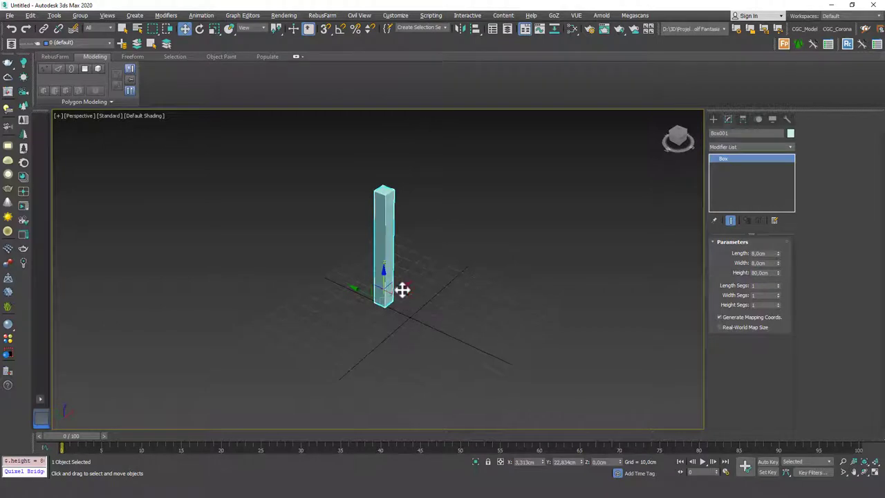
Step: Reset the leg's X and Y position to 0 and copy it once about 190 cm away along Y
{"action": "right_click", "coordinate": [543, 464]}
{"action": "right_click", "coordinate": [585, 462]}
{"action": "middle_click_drag", "start_coordinate": [500, 292], "coordinate": [399, 289]}
{"action": "left_click_drag", "start_coordinate": [288, 300], "coordinate": [521, 389], "text": "shift"}
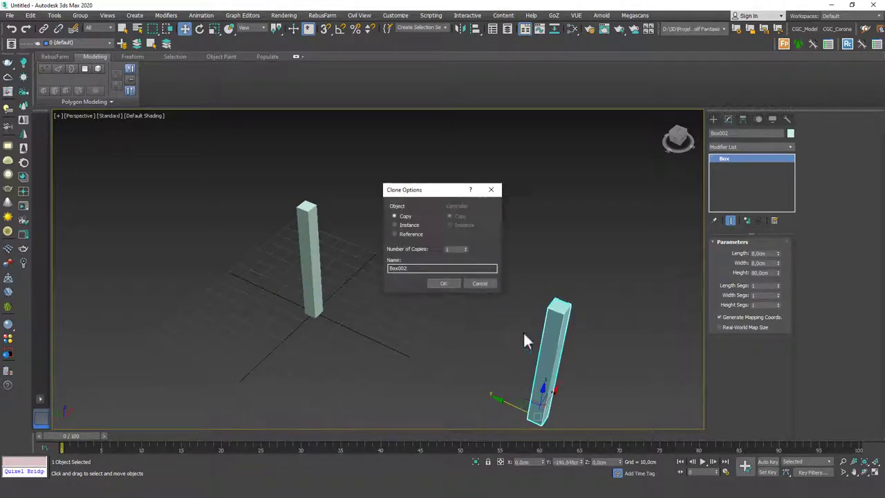
{"action": "left_click", "coordinate": [434, 284]}
Step: Select both legs and copy them together once along X to make a four-legged layout
{"action": "scroll", "coordinate": [495, 312], "scroll_direction": "down", "scroll_amount": 2}
{"action": "middle_click_drag", "start_coordinate": [463, 317], "coordinate": [431, 301], "text": "alt"}
{"action": "left_click_drag", "start_coordinate": [480, 164], "coordinate": [408, 294]}
{"action": "middle_click_drag", "start_coordinate": [426, 280], "coordinate": [469, 297], "text": "alt"}
{"action": "left_click_drag", "start_coordinate": [461, 274], "coordinate": [570, 298], "text": "shift"}
{"action": "left_click", "coordinate": [436, 282]}
{"action": "middle_click_drag", "start_coordinate": [498, 274], "coordinate": [551, 267]}
{"action": "mouse_move", "coordinate": [484, 288]}
{"action": "middle_mouse_down", "text": "alt"}
{"action": "mouse_move", "coordinate": [556, 269]}
{"action": "mouse_move", "coordinate": [490, 284]}
{"action": "middle_mouse_up", "text": "alt"}
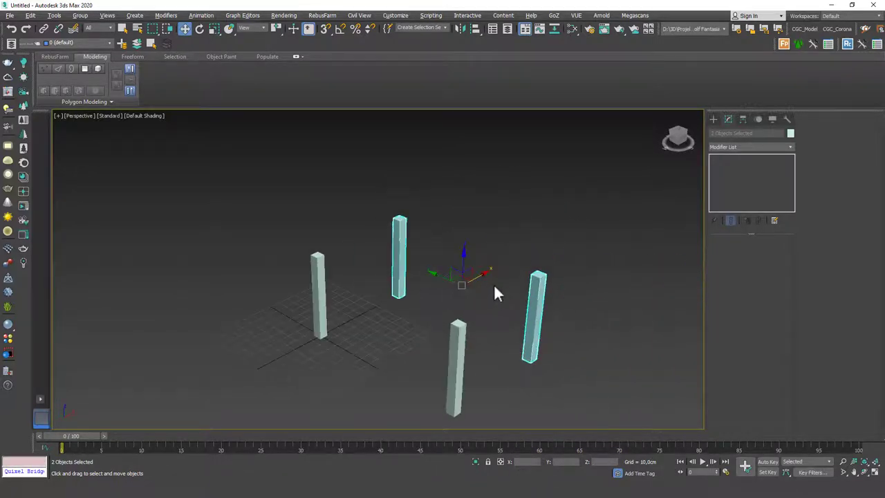
{"action": "left_click", "coordinate": [518, 225]}
Step: Add an Edit Poly modifier to the first leg and attach the other three legs to it from the attach list
{"action": "left_click", "coordinate": [311, 267]}
{"action": "left_click", "coordinate": [722, 148]}
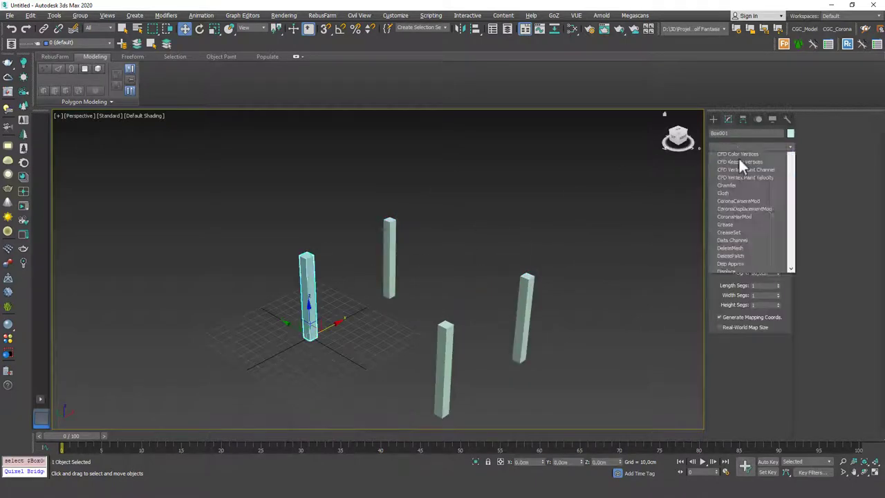
{"action": "left_click", "coordinate": [732, 175]}
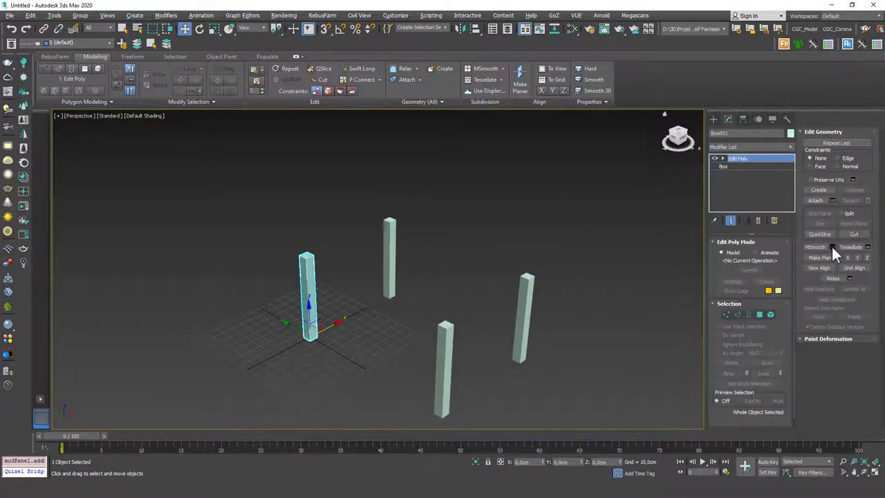
{"action": "left_click", "coordinate": [833, 200]}
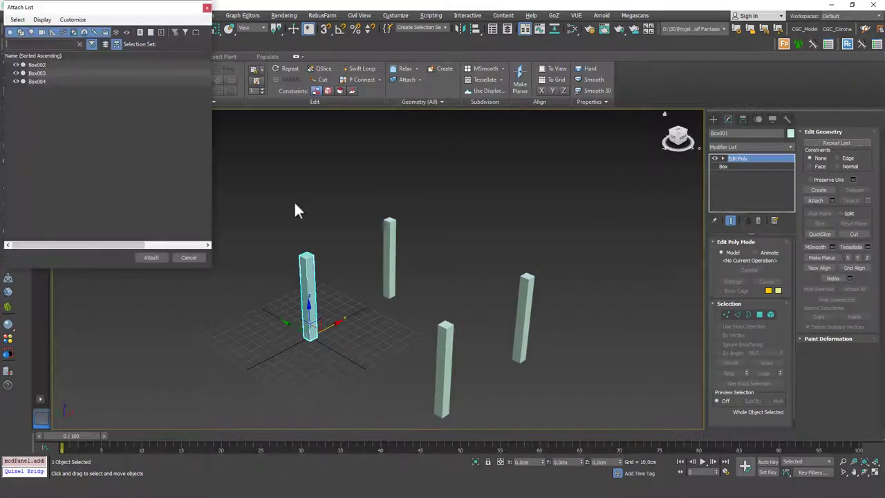
{"action": "left_click", "coordinate": [72, 65]}
{"action": "left_click", "coordinate": [75, 81], "text": "shift"}
{"action": "left_click", "coordinate": [149, 257]}
Step: Select the vertical edges of all four legs and connect them with one segment slid up close to the top
{"action": "middle_click_drag", "start_coordinate": [462, 283], "coordinate": [468, 222], "text": "alt"}
{"action": "left_click", "coordinate": [737, 315]}
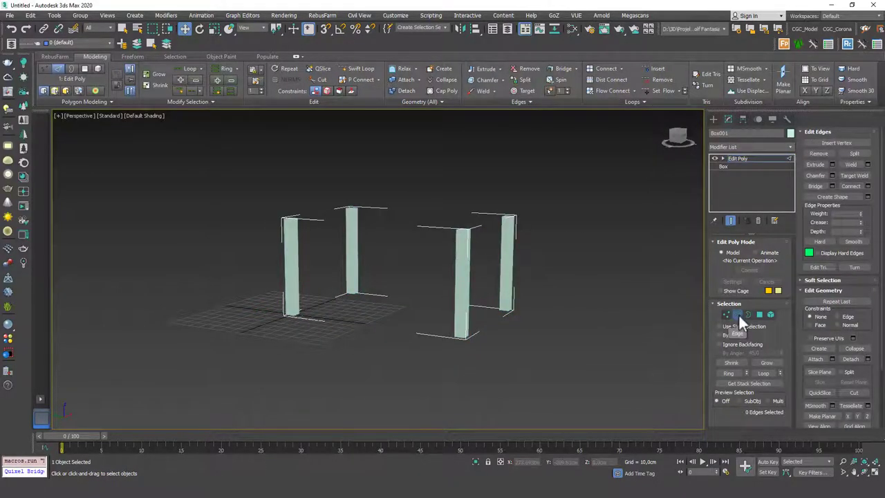
{"action": "middle_click_drag", "start_coordinate": [580, 253], "coordinate": [575, 255], "text": "alt"}
{"action": "left_click_drag", "start_coordinate": [576, 255], "coordinate": [232, 279]}
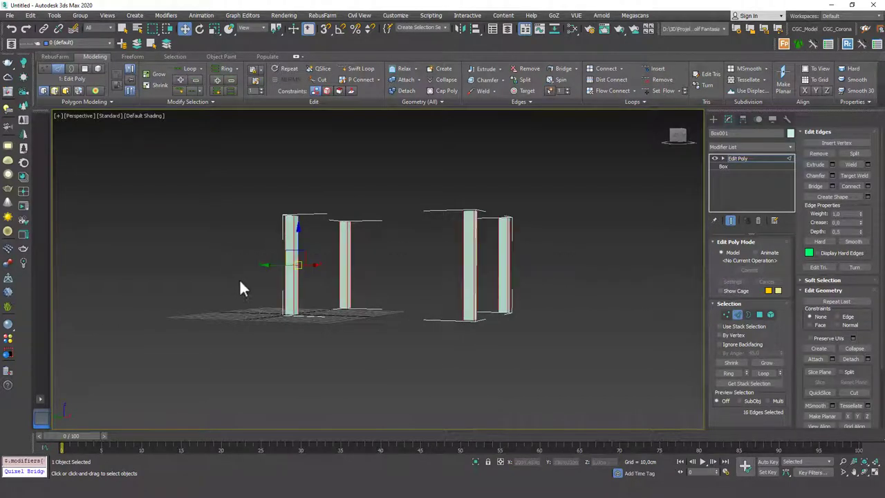
{"action": "left_click", "coordinate": [868, 186]}
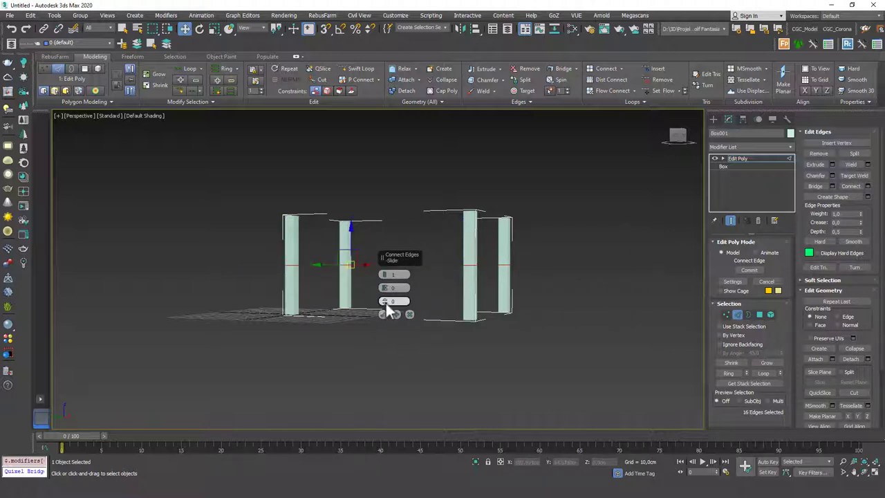
{"action": "left_click_drag", "start_coordinate": [385, 302], "coordinate": [380, 157]}
{"action": "left_click", "coordinate": [384, 314]}
Step: Bridge the facing upper polygons of the first pair of adjacent legs to form a crossbeam
{"action": "middle_click_drag", "start_coordinate": [376, 253], "coordinate": [480, 238], "text": "alt"}
{"action": "scroll", "coordinate": [296, 226], "scroll_direction": "up", "scroll_amount": 5}
{"action": "key", "text": "4"}
{"action": "left_click", "coordinate": [289, 224]}
{"action": "left_click", "coordinate": [511, 209], "text": "ctrl"}
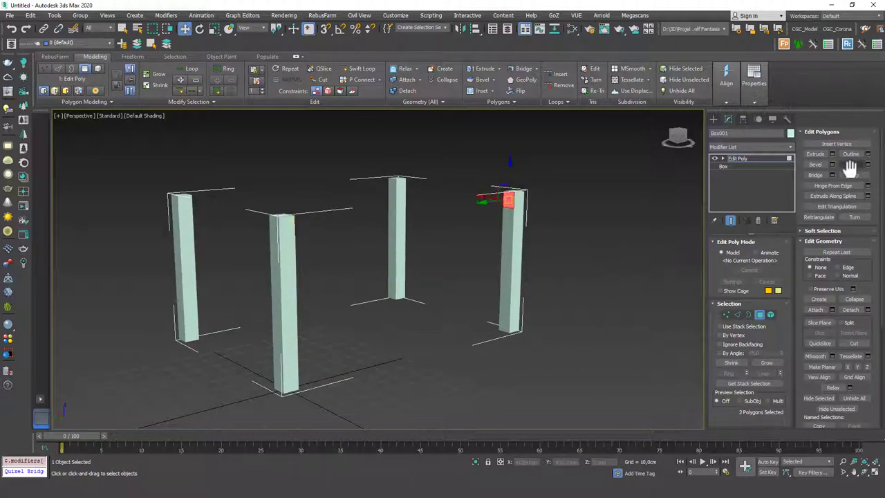
{"action": "left_click", "coordinate": [821, 173]}
Step: Select the facing upper polygons on the second pair of legs and bridge them into a crossbeam
{"action": "middle_click_drag", "start_coordinate": [480, 280], "coordinate": [555, 285], "text": "alt"}
{"action": "left_click", "coordinate": [483, 252]}
{"action": "middle_click_drag", "start_coordinate": [260, 275], "coordinate": [207, 253], "text": "alt"}
{"action": "left_click", "coordinate": [279, 251], "text": "ctrl"}
{"action": "left_click", "coordinate": [822, 176]}
Step: Bridge the facing upper polygons of the third pair of legs into a crossbeam
{"action": "middle_click_drag", "start_coordinate": [386, 225], "coordinate": [285, 274], "text": "alt"}
{"action": "left_click", "coordinate": [471, 270]}
{"action": "left_click", "coordinate": [365, 184], "text": "ctrl"}
{"action": "left_click", "coordinate": [823, 175]}
Step: Bridge the facing upper polygons of the last pair of legs along X, closing the frame
{"action": "middle_click_drag", "start_coordinate": [602, 198], "coordinate": [404, 201], "text": "alt"}
{"action": "left_click", "coordinate": [516, 188]}
{"action": "middle_click_drag", "start_coordinate": [527, 191], "coordinate": [630, 176], "text": "alt"}
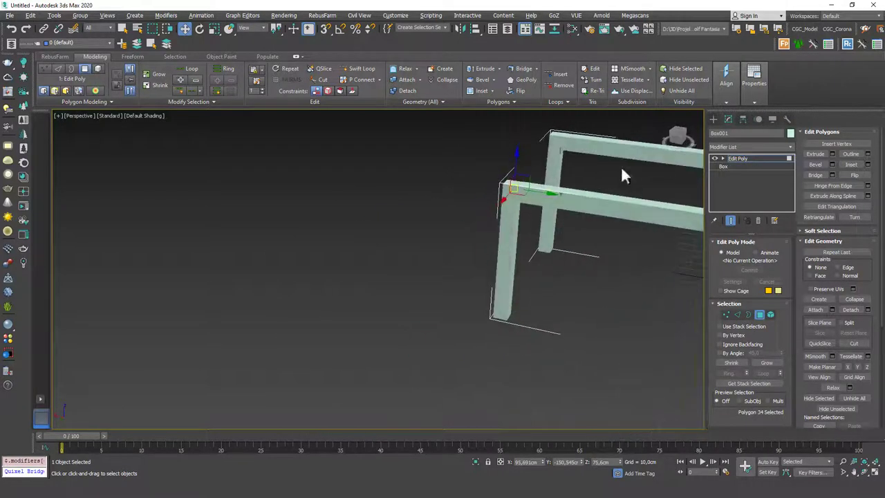
{"action": "left_click", "coordinate": [558, 146], "text": "ctrl"}
{"action": "left_click", "coordinate": [815, 174]}
{"action": "mouse_move", "coordinate": [544, 192]}
{"action": "middle_mouse_down"}
{"action": "mouse_move", "coordinate": [435, 246]}
{"action": "mouse_move", "coordinate": [486, 257]}
{"action": "middle_mouse_up"}
{"action": "mouse_move", "coordinate": [424, 258]}
{"action": "middle_mouse_down"}
{"action": "mouse_move", "coordinate": [542, 253]}
{"action": "mouse_move", "coordinate": [541, 261]}
{"action": "middle_mouse_up"}
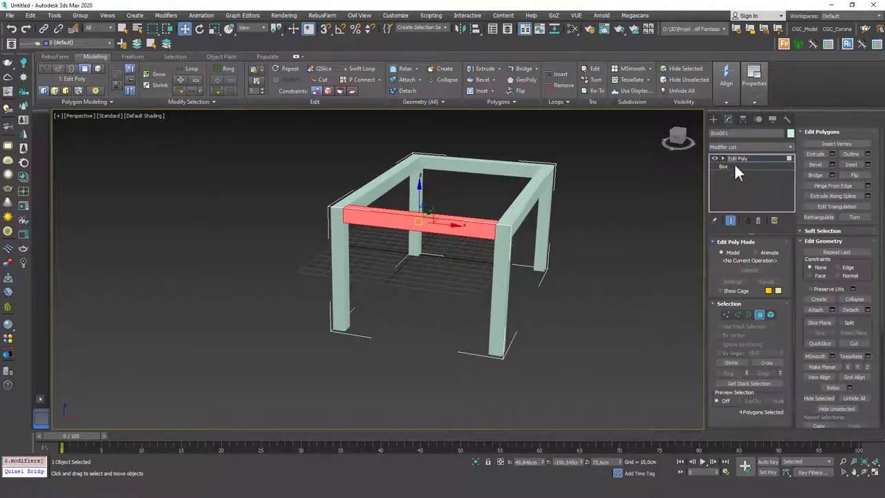
Step: Leave polygon editing, add a Chamfer modifier to the whole frame, deselect it and check the rounded edges
{"action": "left_click", "coordinate": [738, 159]}
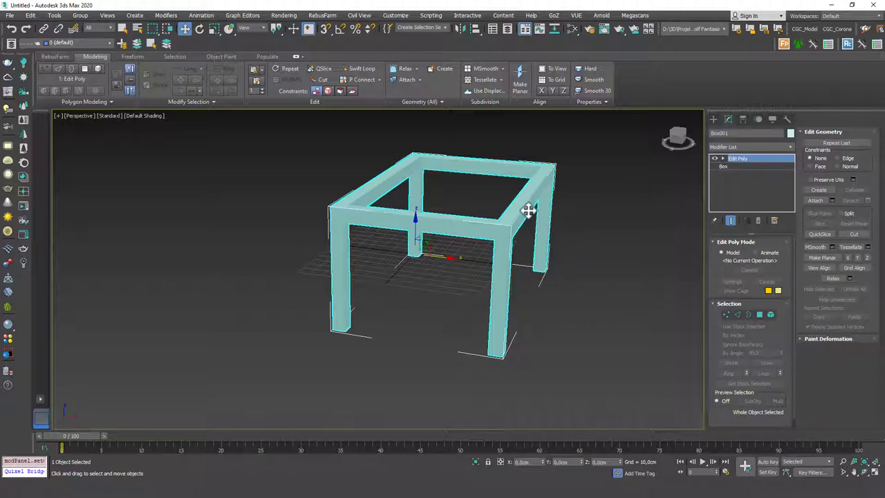
{"action": "left_click", "coordinate": [748, 146]}
{"action": "type", "text": "ch"}
{"action": "key", "text": "Return"}
{"action": "left_click", "coordinate": [549, 231]}
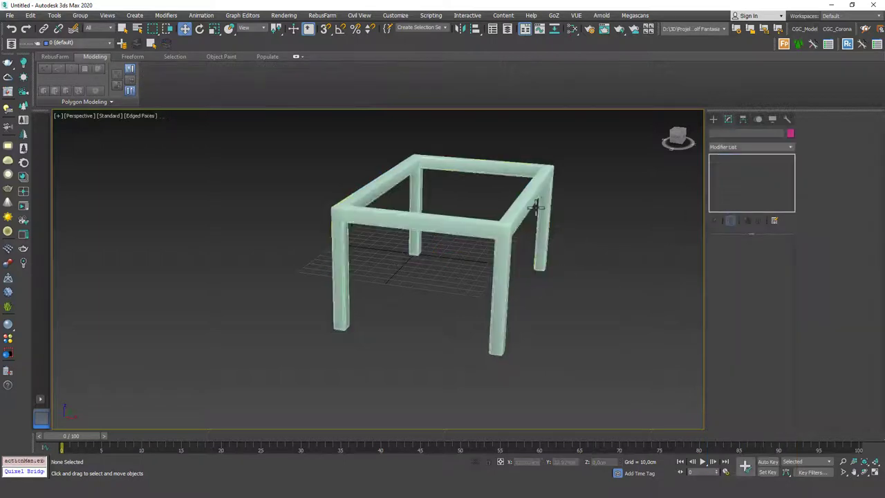
{"action": "scroll", "coordinate": [388, 247], "scroll_direction": "down", "scroll_amount": 5}
{"action": "middle_click_drag", "start_coordinate": [388, 247], "coordinate": [429, 293], "text": "alt"}
{"action": "scroll", "coordinate": [492, 213], "scroll_direction": "up", "scroll_amount": 7}
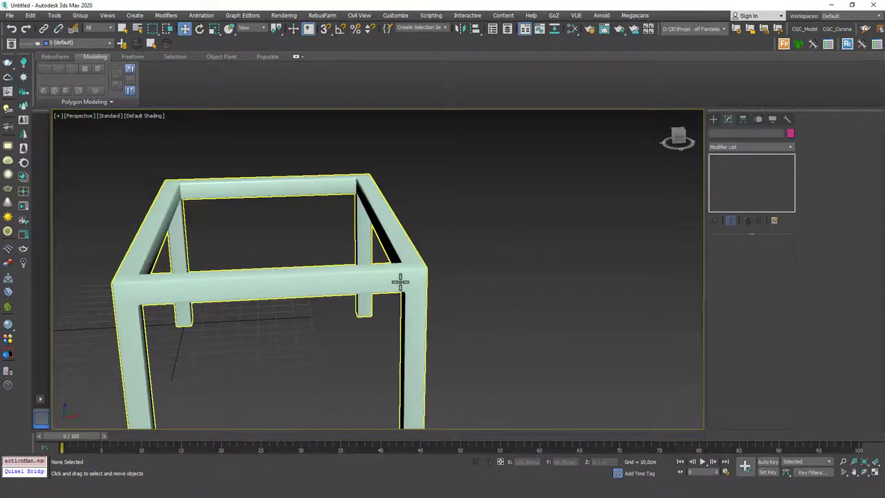
{"action": "mouse_move", "coordinate": [395, 305]}
{"action": "middle_mouse_down", "text": "alt"}
{"action": "mouse_move", "coordinate": [376, 315]}
{"action": "mouse_move", "coordinate": [426, 310]}
{"action": "mouse_move", "coordinate": [389, 314]}
{"action": "middle_mouse_up", "text": "alt"}
{"action": "scroll", "coordinate": [426, 310], "scroll_direction": "down", "scroll_amount": 3}
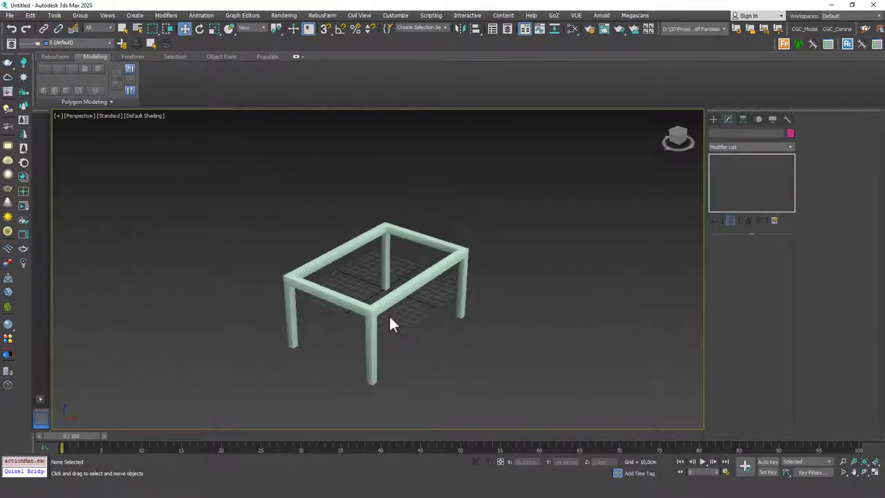
Step: In the Top view, draw a thin box about 173 × 121 cm around the frame's outline as the tabletop
{"action": "key", "text": "t"}
{"action": "key", "text": "z"}
{"action": "left_click", "coordinate": [716, 120]}
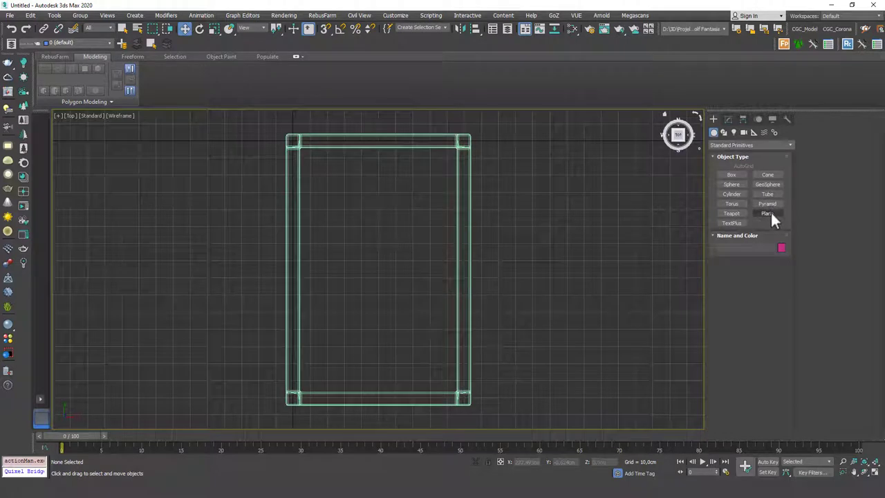
{"action": "left_click", "coordinate": [769, 212]}
{"action": "left_click", "coordinate": [734, 175]}
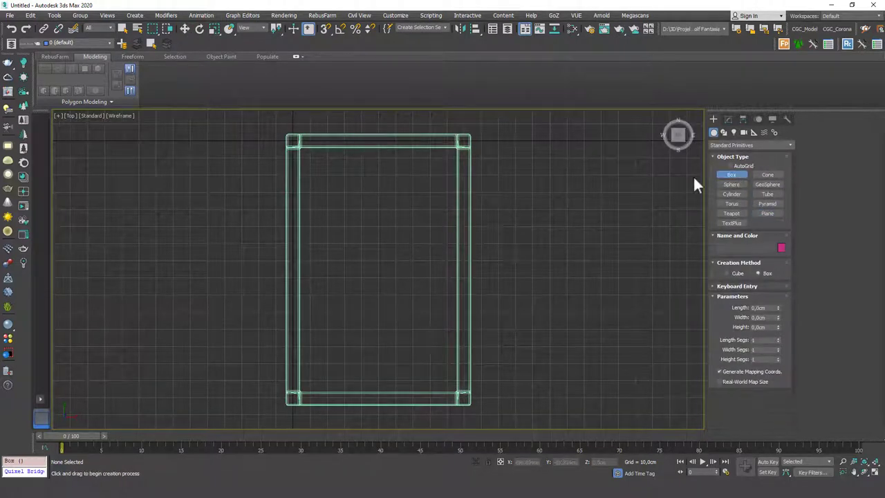
{"action": "left_click_drag", "start_coordinate": [276, 127], "coordinate": [482, 417]}
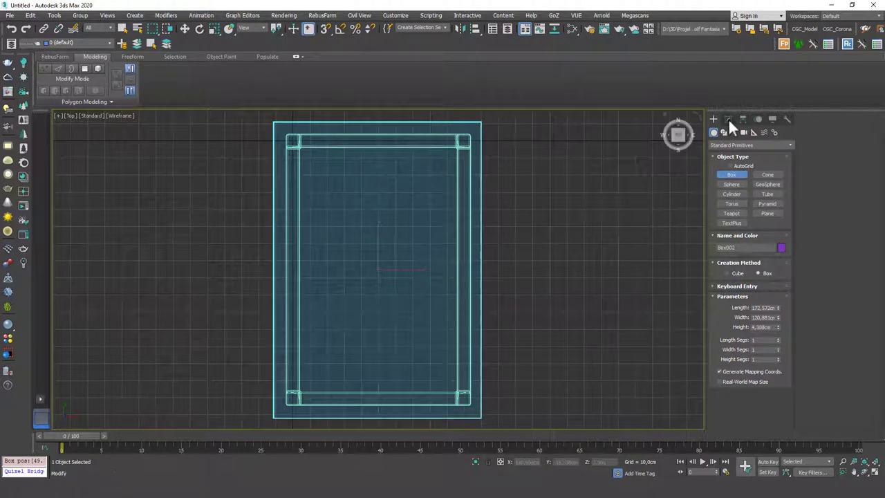
Step: Set the tabletop box's length to 170 cm, width to 120 cm and height to 4 cm
{"action": "left_click", "coordinate": [728, 119]}
{"action": "double_click", "coordinate": [758, 253]}
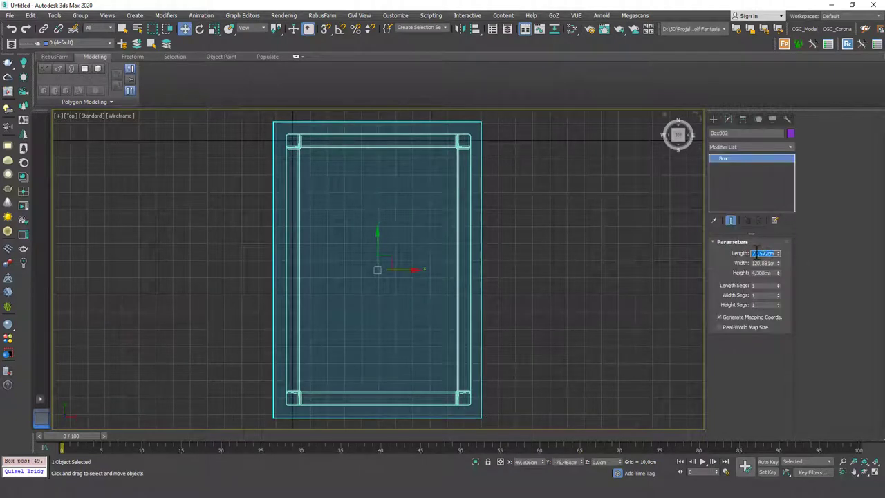
{"action": "type", "text": "170"}
{"action": "key", "text": "Tab"}
{"action": "type", "text": "120"}
{"action": "key", "text": "Return"}
{"action": "key", "text": "Tab"}
{"action": "type", "text": "4"}
{"action": "key", "text": "Return"}
Step: Display the model shaded in a 3D view and set the tabletop's height to 2 cm
{"action": "mouse_move", "coordinate": [392, 312]}
{"action": "middle_mouse_down", "text": "alt"}
{"action": "mouse_move", "coordinate": [431, 253]}
{"action": "mouse_move", "coordinate": [401, 293]}
{"action": "middle_mouse_up", "text": "alt"}
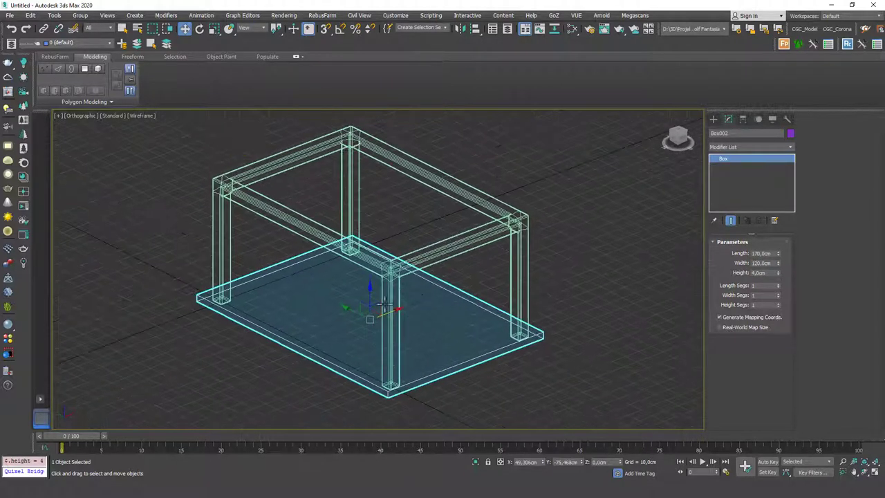
{"action": "key", "text": "F3"}
{"action": "middle_click_drag", "start_coordinate": [513, 221], "coordinate": [520, 215]}
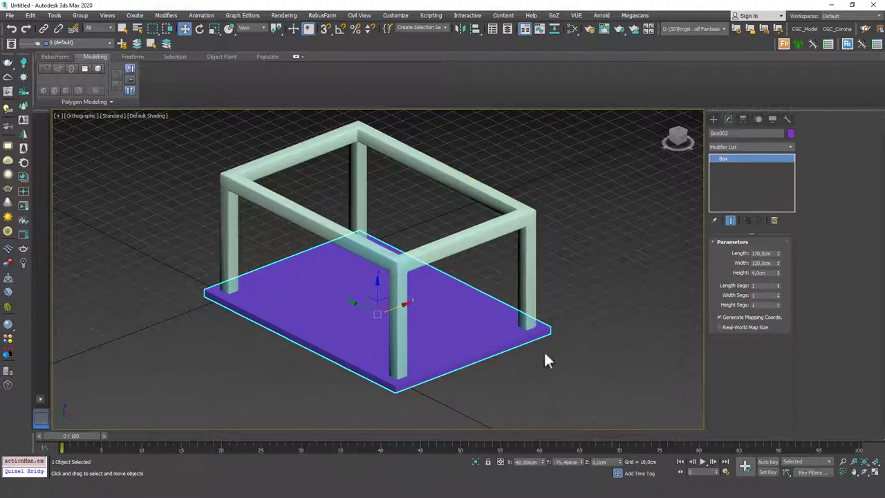
{"action": "left_click_drag", "start_coordinate": [768, 273], "coordinate": [731, 270]}
{"action": "type", "text": "2"}
{"action": "key", "text": "Return"}
{"action": "middle_click_drag", "start_coordinate": [554, 277], "coordinate": [573, 279]}
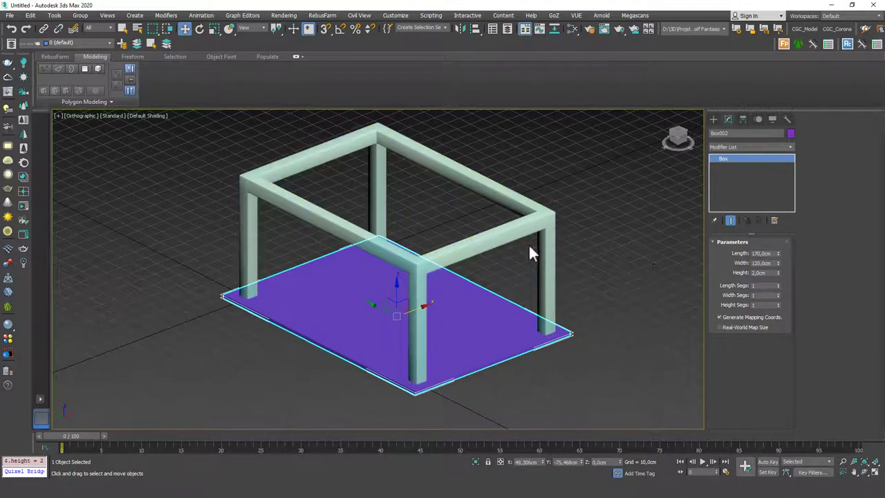
Step: Align the tabletop to the leg frame so that it is centred on it and rests on its upper face
{"action": "key", "text": "alt+a"}
{"action": "left_click", "coordinate": [548, 259]}
{"action": "left_click_drag", "start_coordinate": [440, 156], "coordinate": [647, 114]}
{"action": "left_click", "coordinate": [648, 142]}
{"action": "left_click", "coordinate": [698, 143]}
{"action": "left_click", "coordinate": [628, 164]}
{"action": "left_click", "coordinate": [670, 195]}
{"action": "left_click", "coordinate": [651, 278]}
{"action": "left_click", "coordinate": [577, 292]}
Step: In the Perspective view, select the tabletop and frame together, give both a grey object color and deselect them
{"action": "middle_click_drag", "start_coordinate": [469, 273], "coordinate": [489, 270], "text": "alt"}
{"action": "key", "text": "p"}
{"action": "left_click_drag", "start_coordinate": [502, 216], "coordinate": [453, 257]}
{"action": "left_click", "coordinate": [793, 135]}
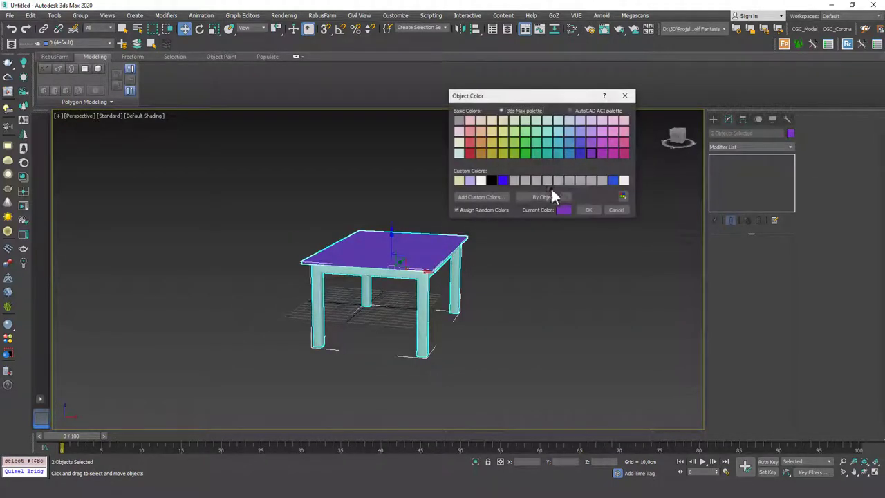
{"action": "left_click", "coordinate": [571, 179]}
{"action": "left_click", "coordinate": [590, 209]}
{"action": "left_click", "coordinate": [473, 311]}
{"action": "middle_click_drag", "start_coordinate": [474, 322], "coordinate": [536, 300], "text": "alt"}
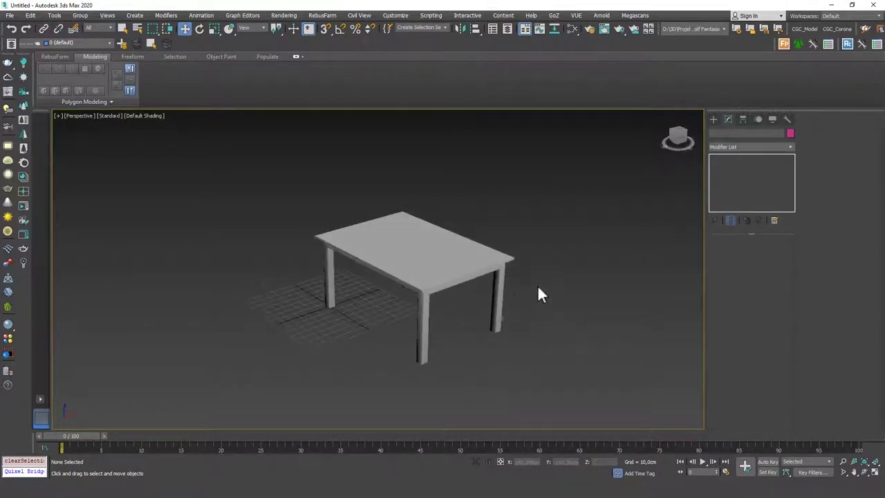